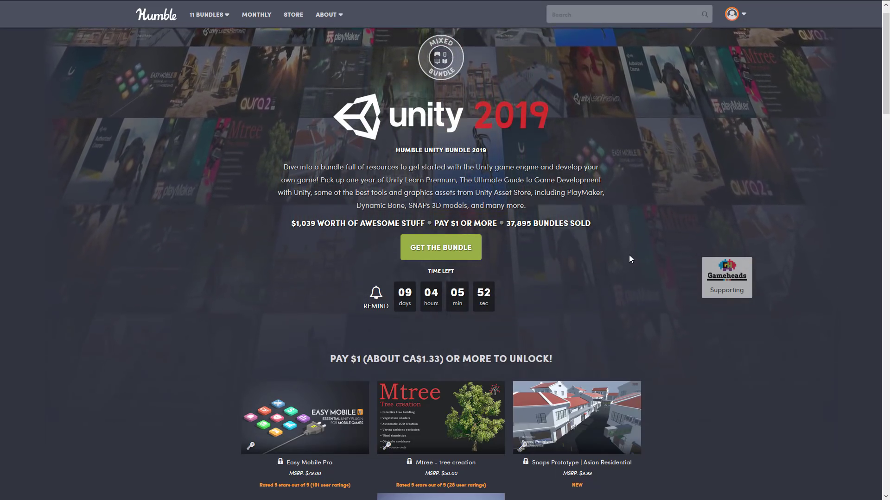
- Examine the Humble Unity Bundle 2019 page, reviewing the assets included in each payment tier
scroll(679, 217, down, 2)
scroll(680, 220, down, 1)
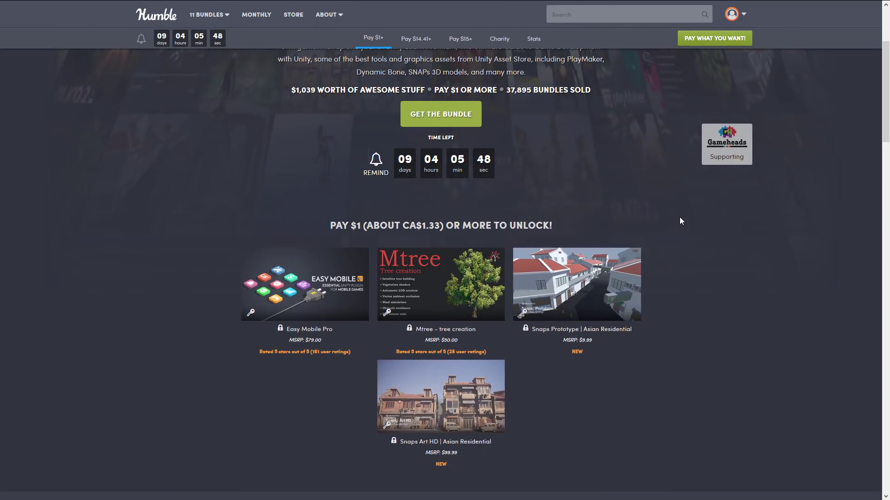
scroll(663, 168, down, 1)
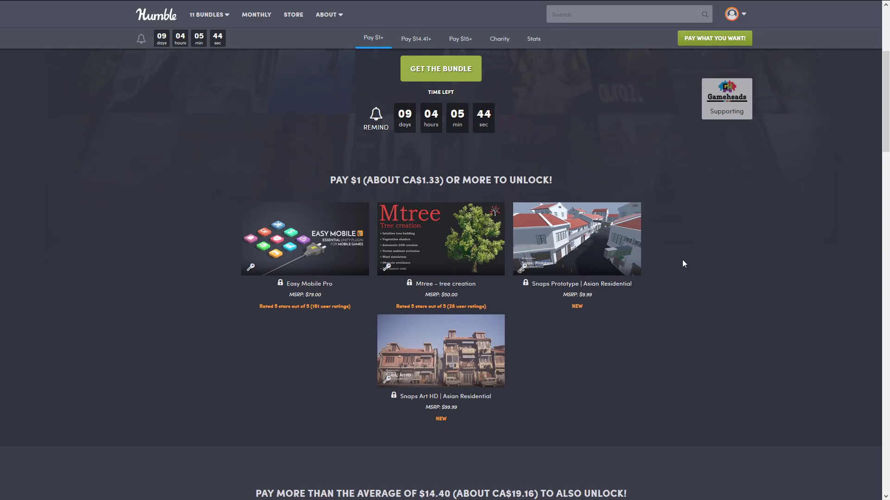
scroll(682, 260, down, 2)
scroll(597, 306, down, 3)
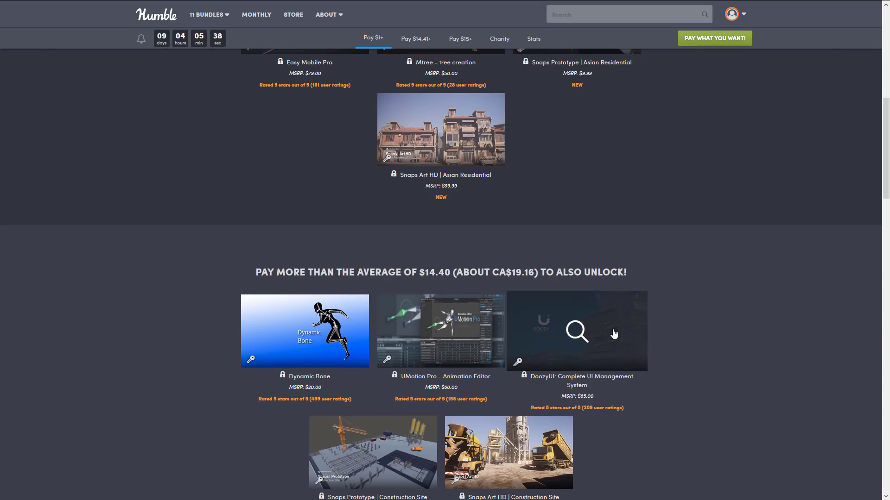
scroll(762, 350, down, 6)
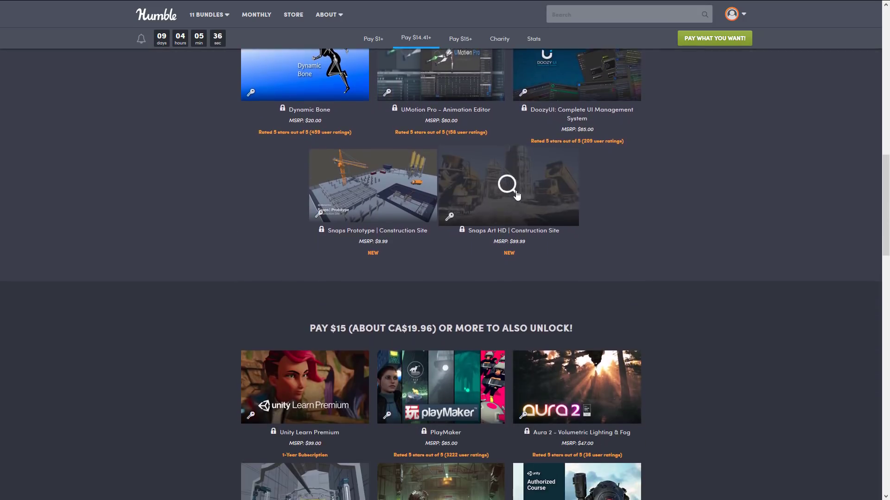
scroll(753, 368, down, 2)
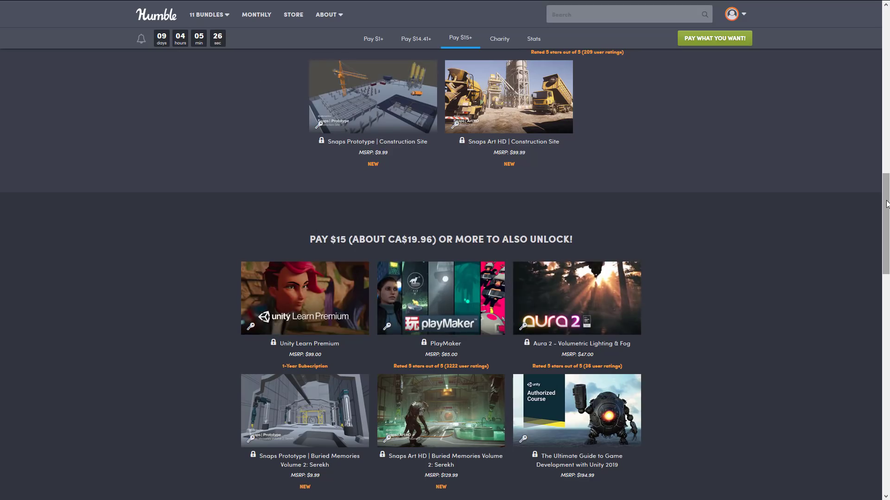
scroll(708, 259, up, 10)
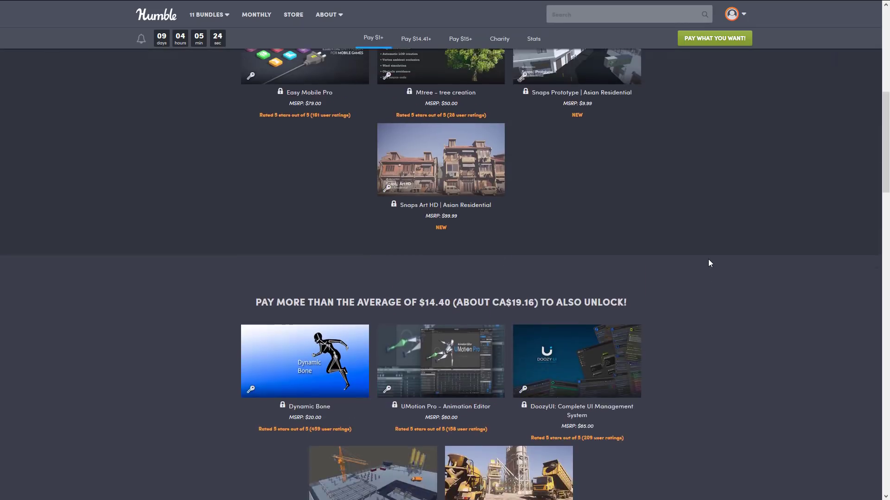
scroll(708, 263, up, 5)
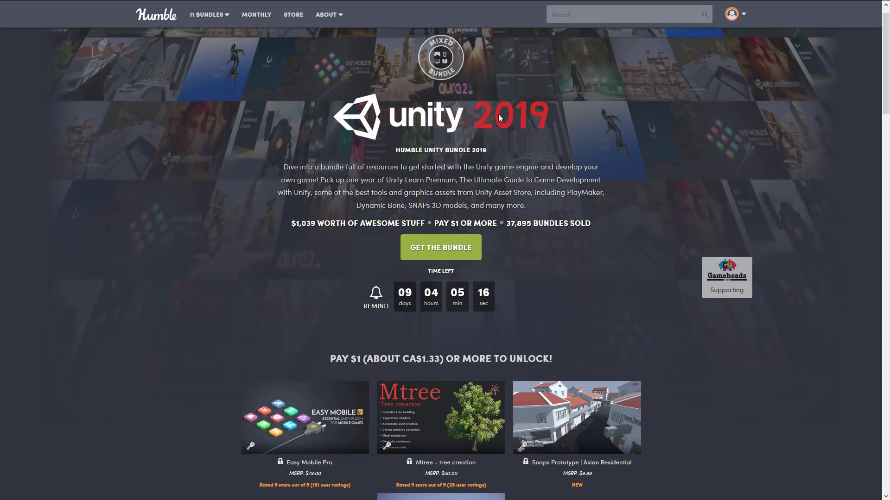
- Switch to Unity and check the Playmaker package under My Assets in the Package Manager
key(alt+Tab)
key(alt+Tab)
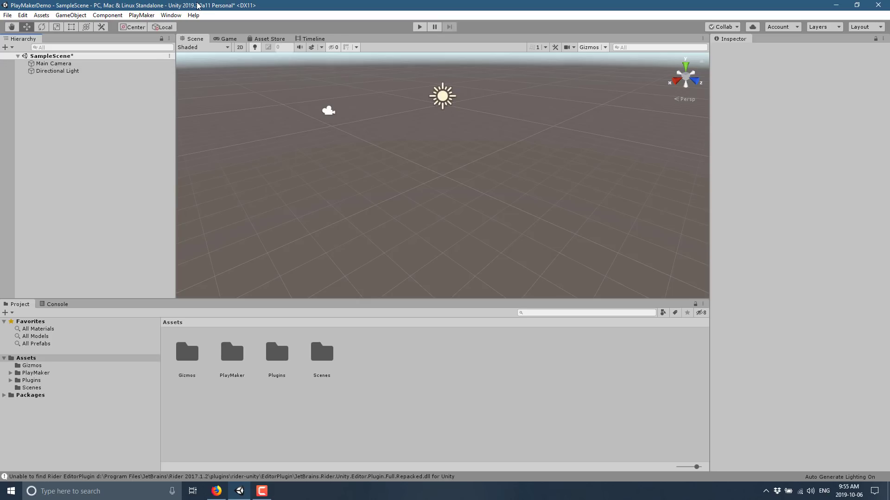
click(153, 16)
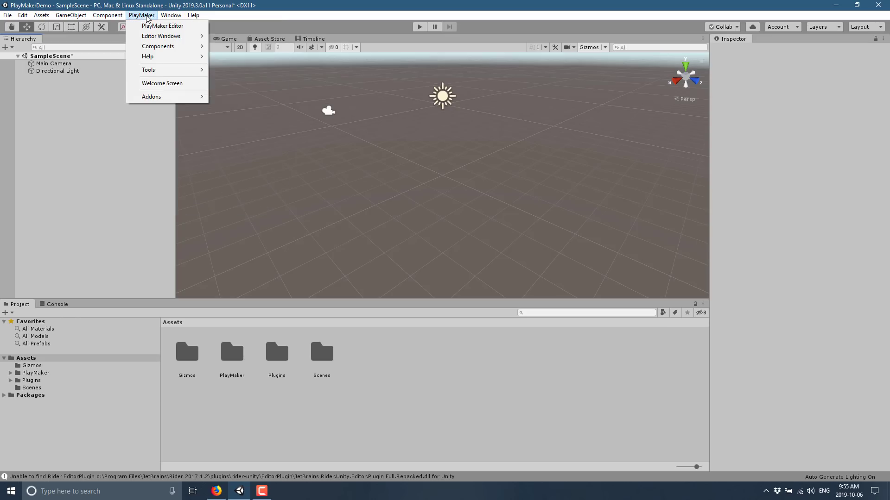
mouse_move(171, 15)
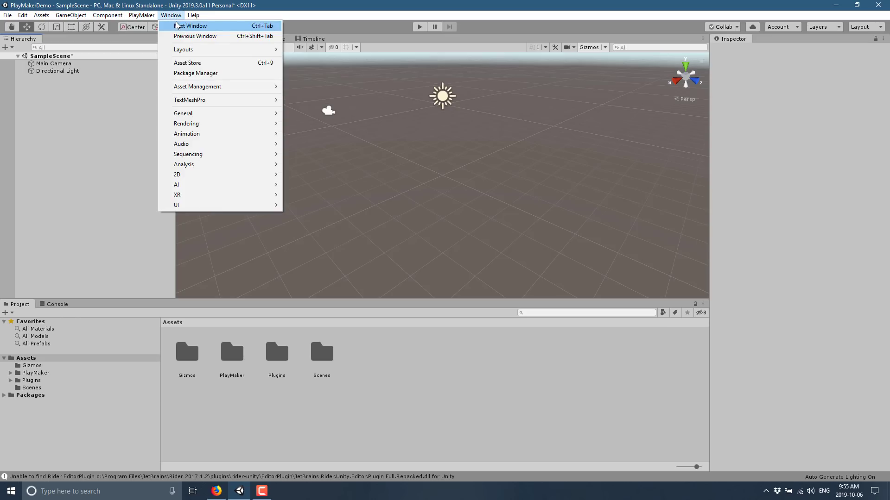
click(213, 73)
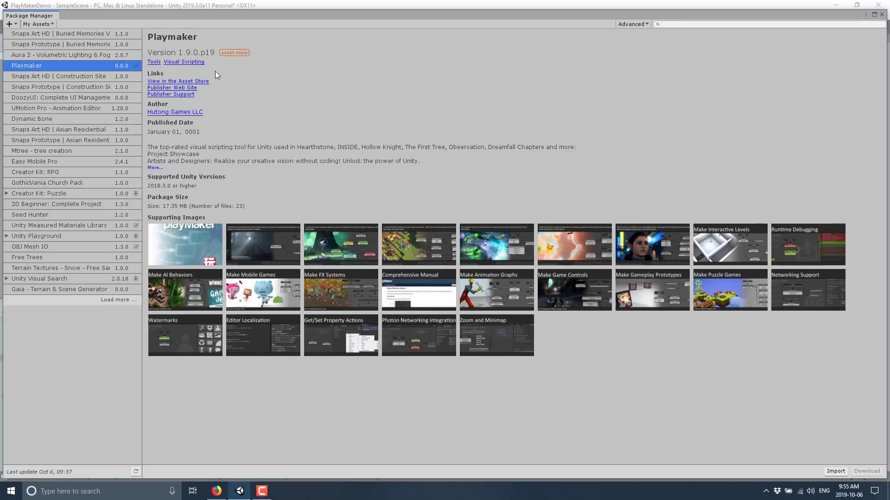
click(44, 23)
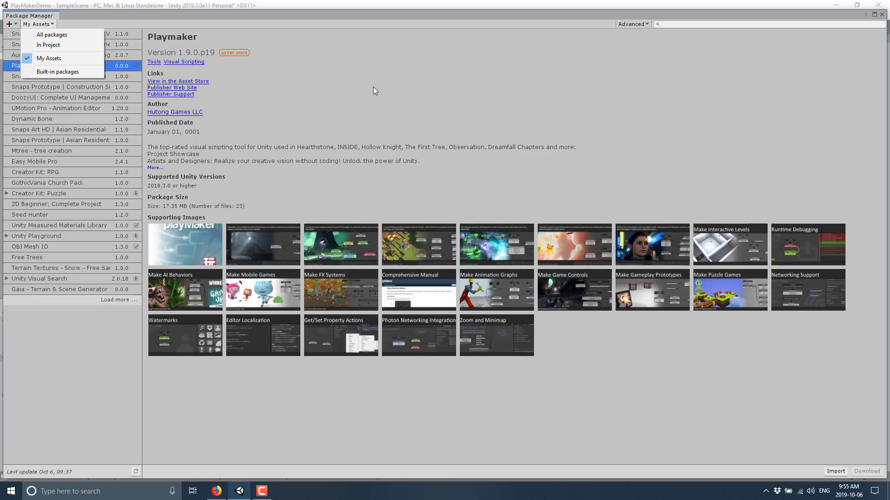
click(295, 91)
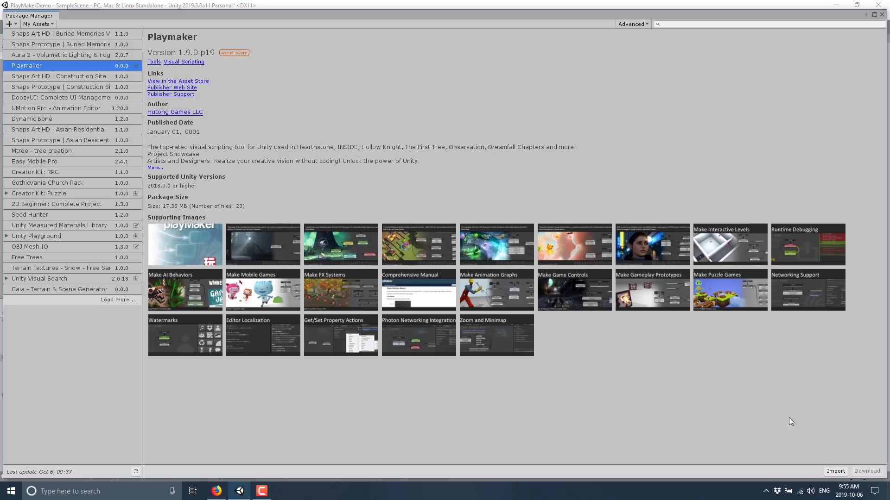
click(882, 14)
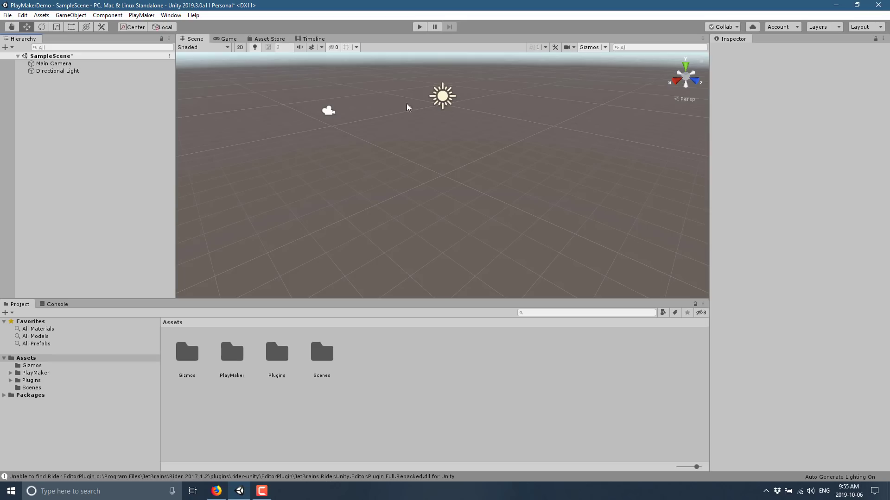
- View the PlayMaker Welcome Screen and close it
click(154, 17)
click(162, 83)
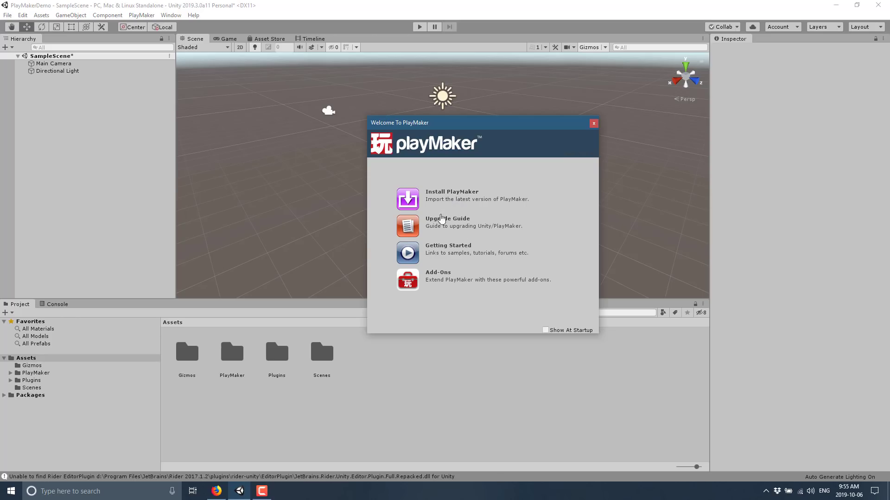
click(593, 124)
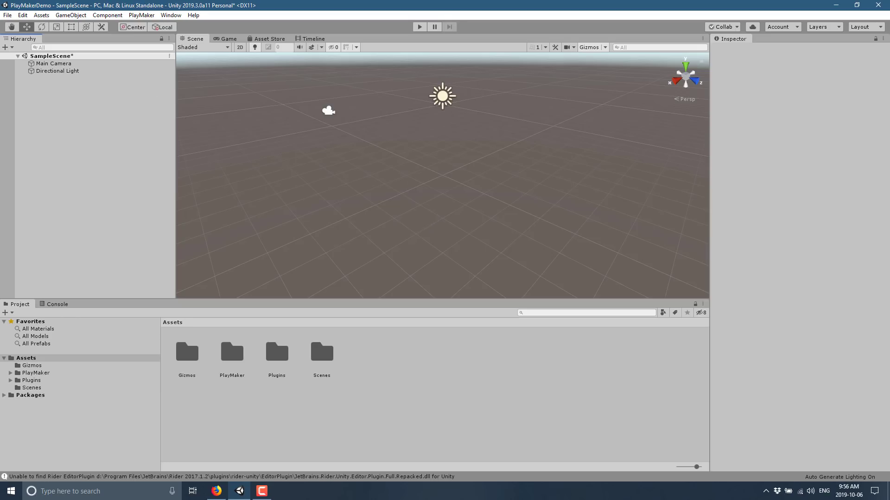
- Add a 3D cube to the scene and look up the PlayMaker components available for it
right_click(88, 96)
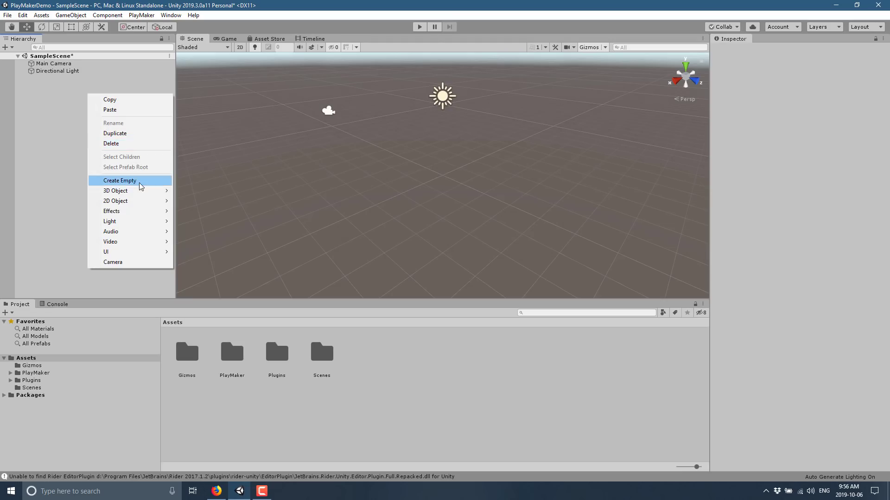
mouse_move(144, 191)
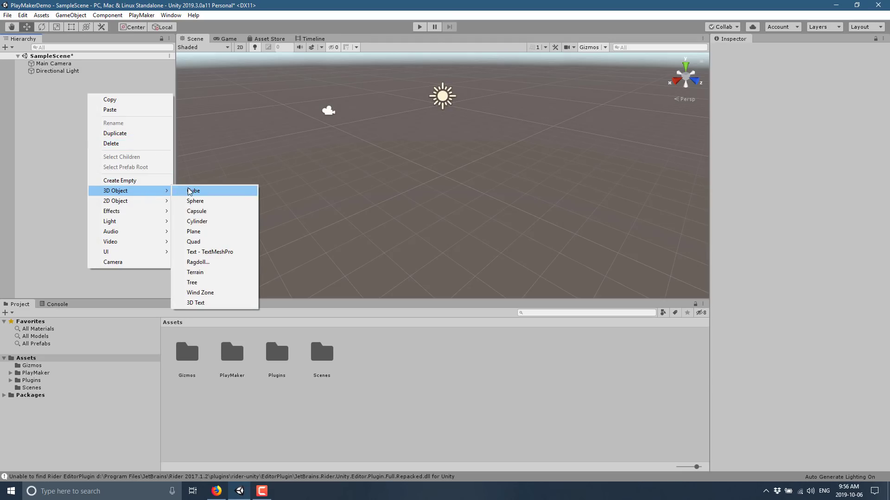
click(188, 191)
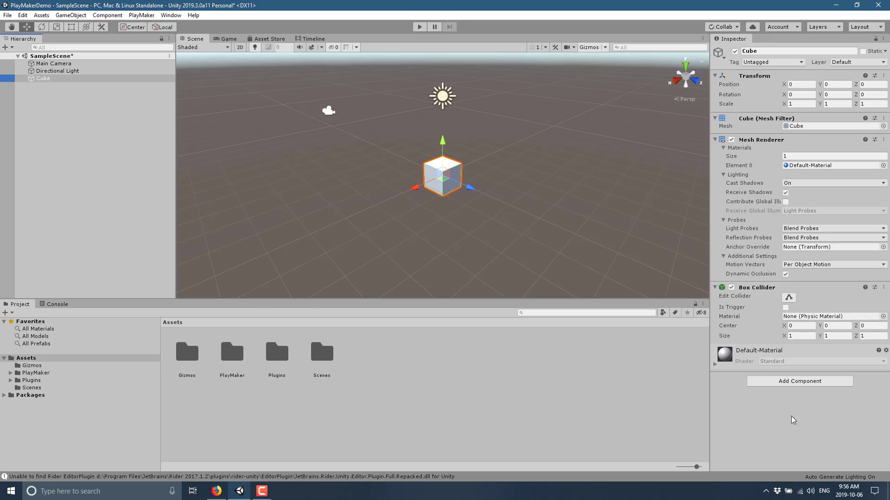
click(831, 383)
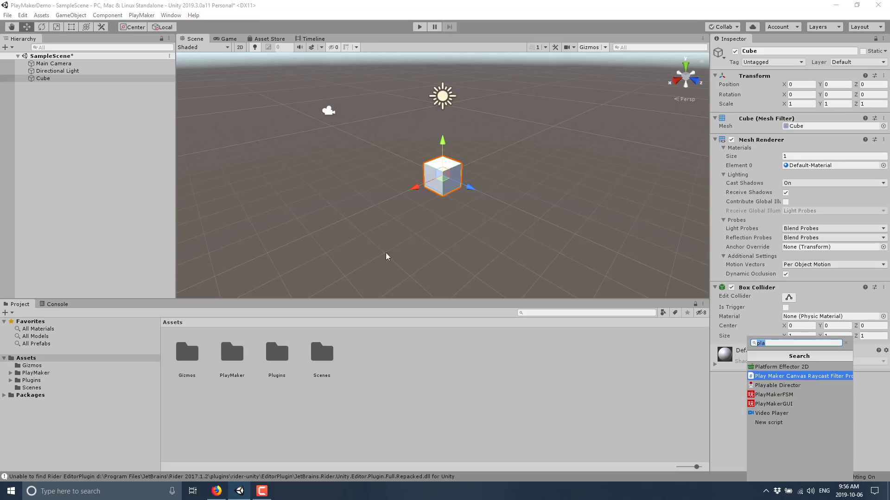
click(113, 239)
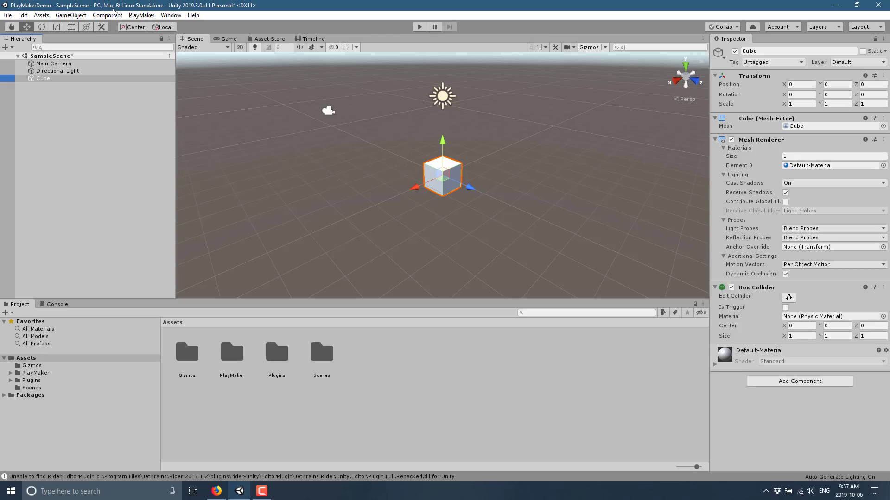
- Open the PlayMaker Editor for the cube and add an FSM to it
click(147, 14)
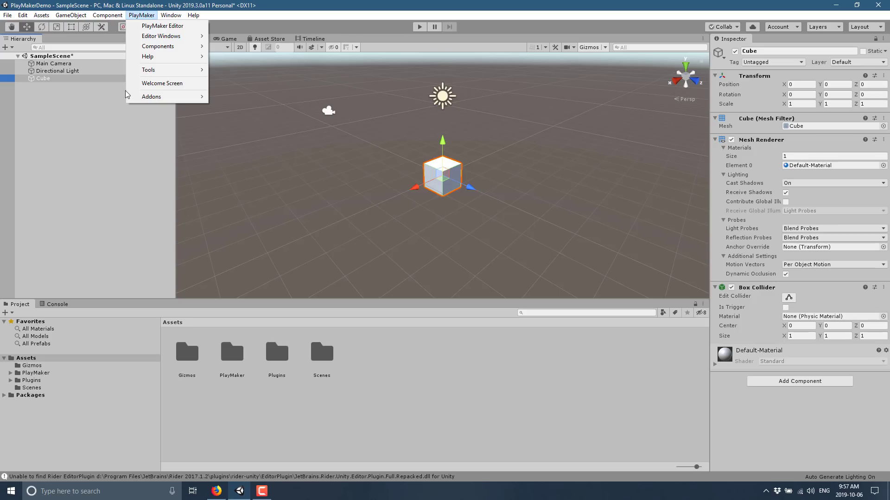
click(162, 27)
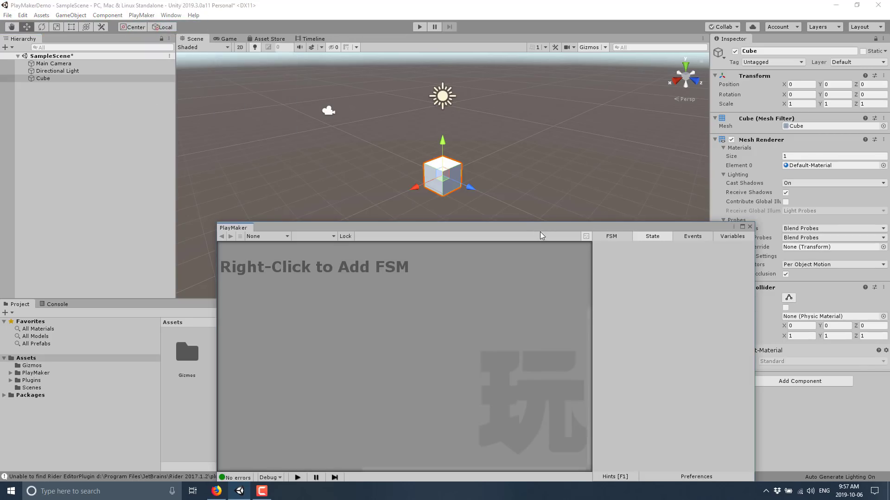
drag(536, 231, 510, 159)
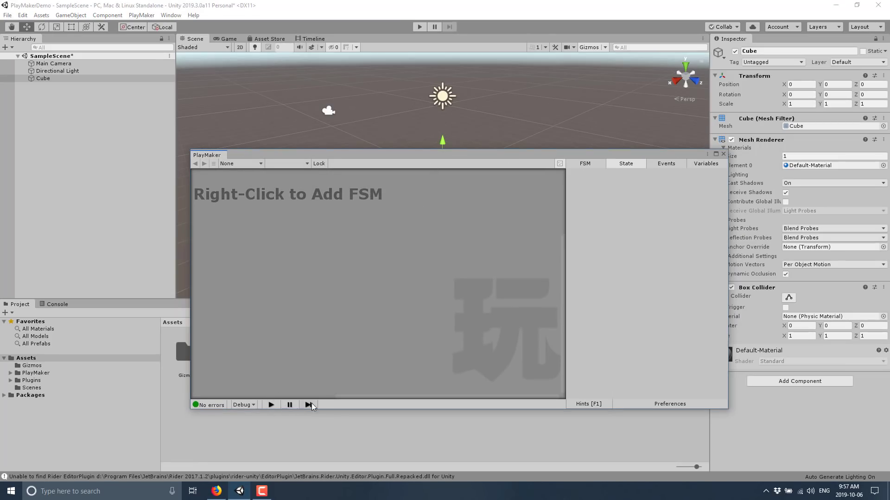
right_click(275, 196)
click(293, 201)
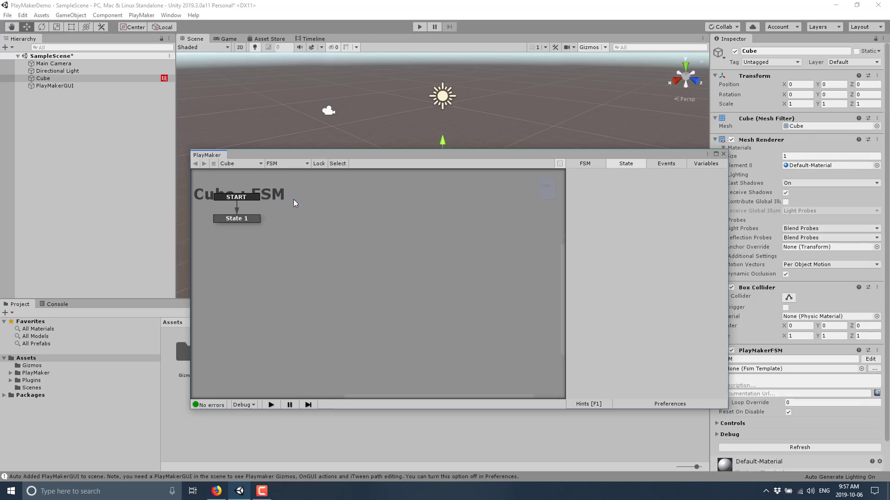
click(242, 163)
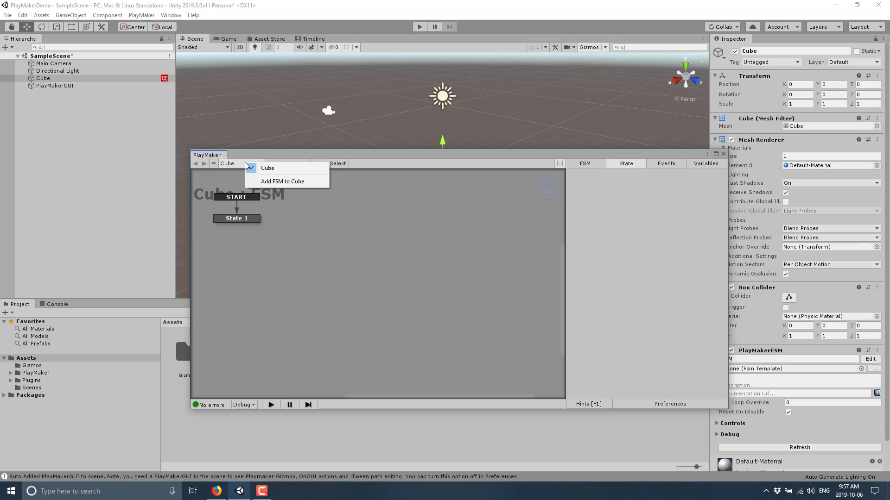
click(360, 260)
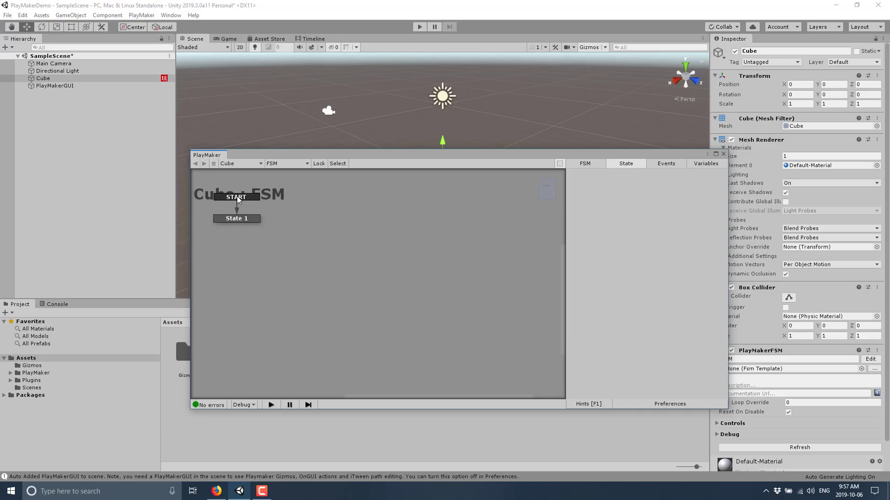
- Rename the FSM's State 1 to GO
click(241, 218)
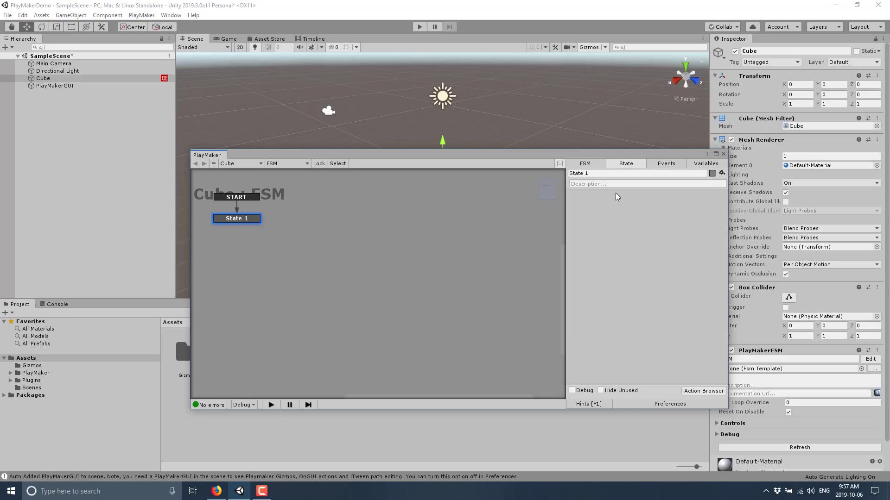
click(593, 176)
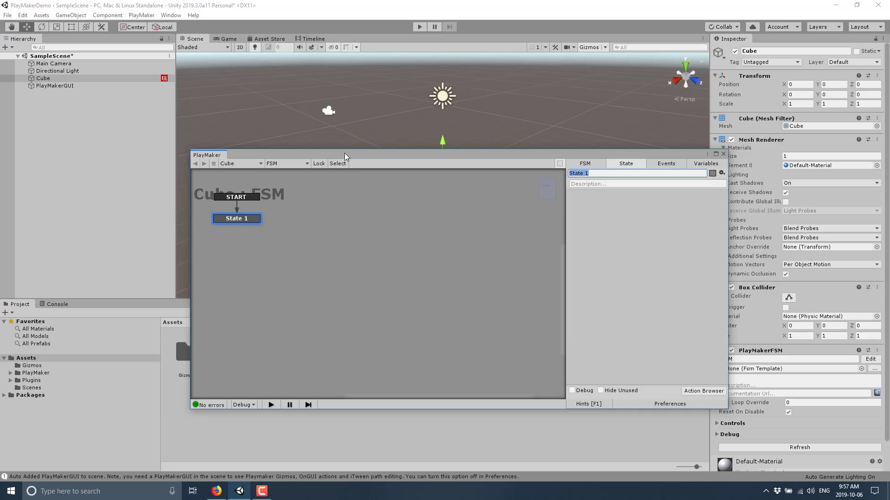
text(GO)
- Browse the available PlayMaker actions for the GO state, including the Animation, Application, Debug and GameObject categories
click(699, 392)
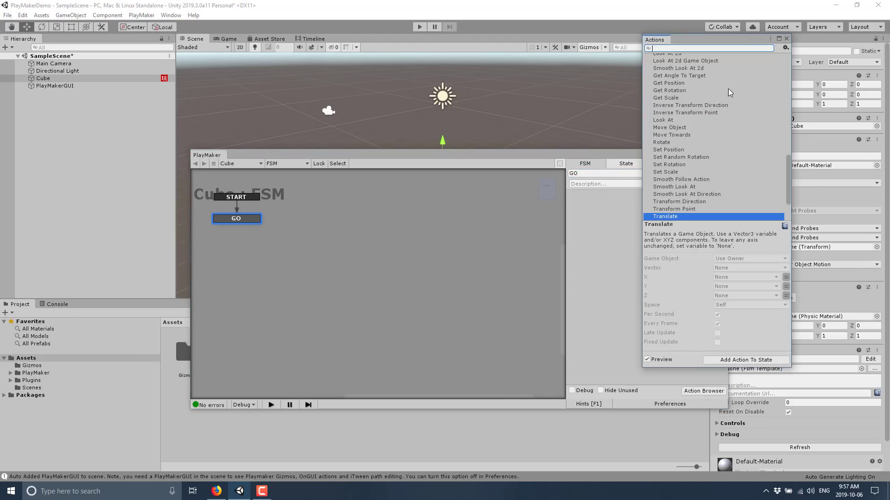
scroll(729, 83, up, 15)
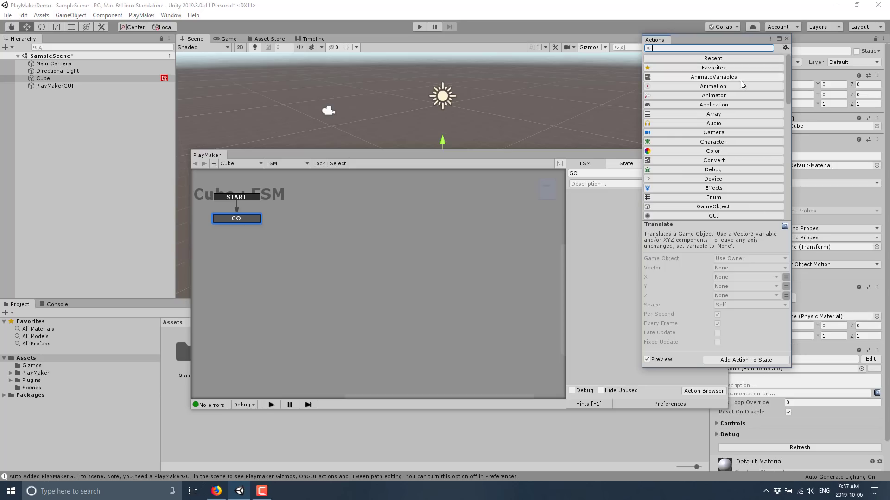
click(691, 87)
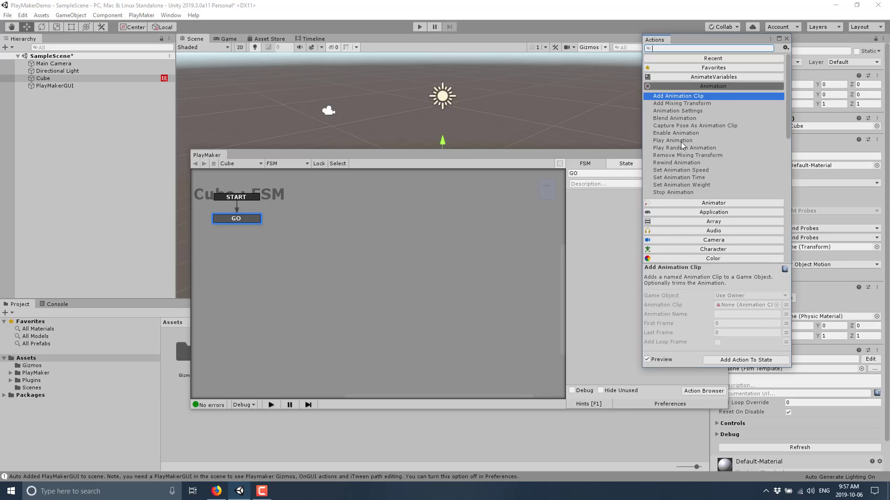
scroll(687, 110, down, 2)
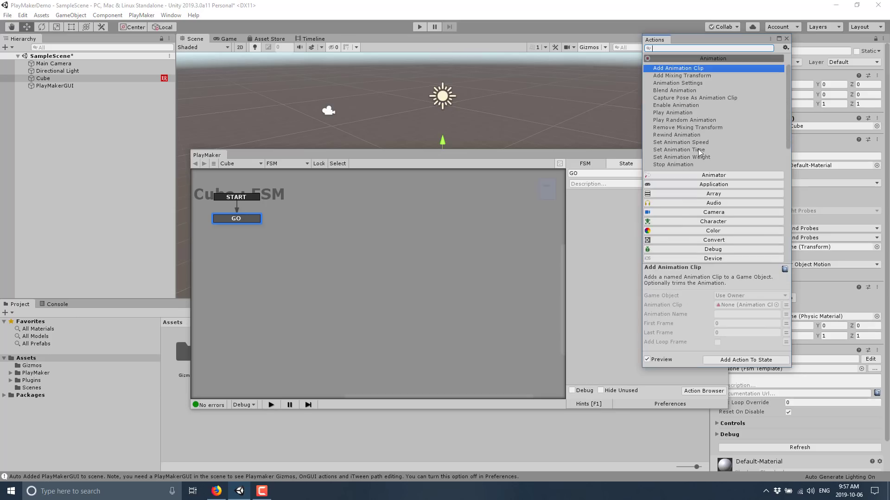
click(720, 187)
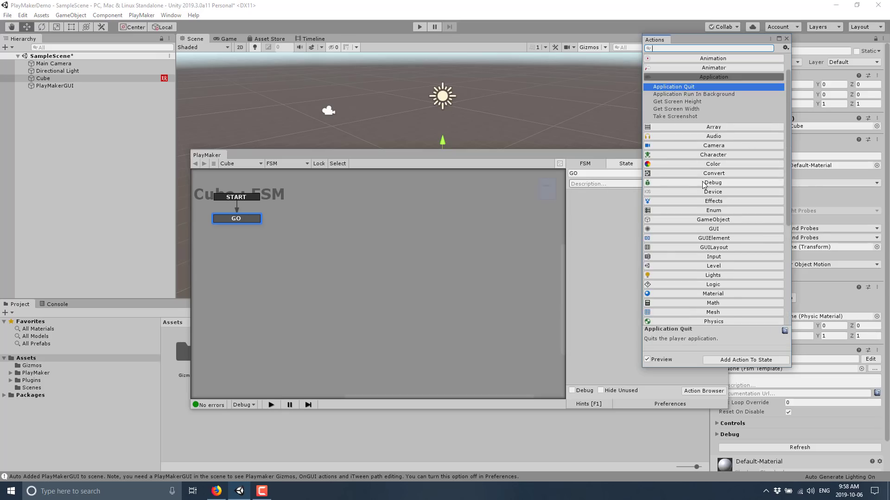
click(726, 181)
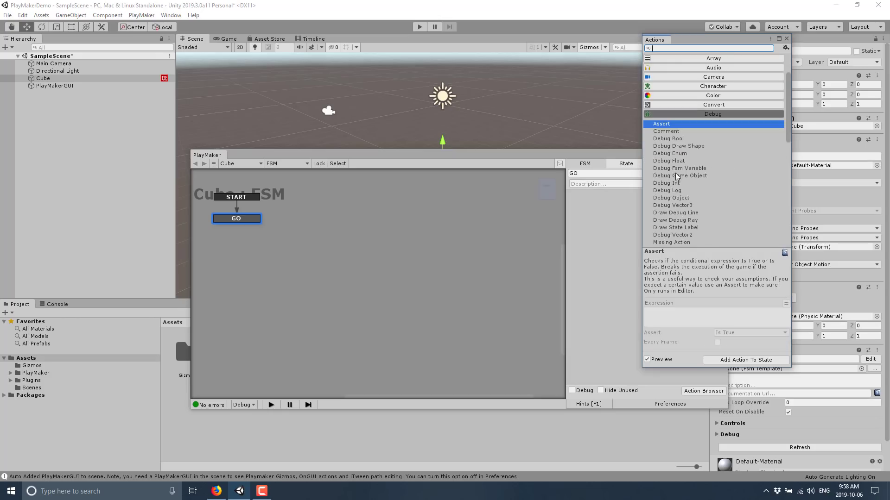
scroll(670, 162, down, 4)
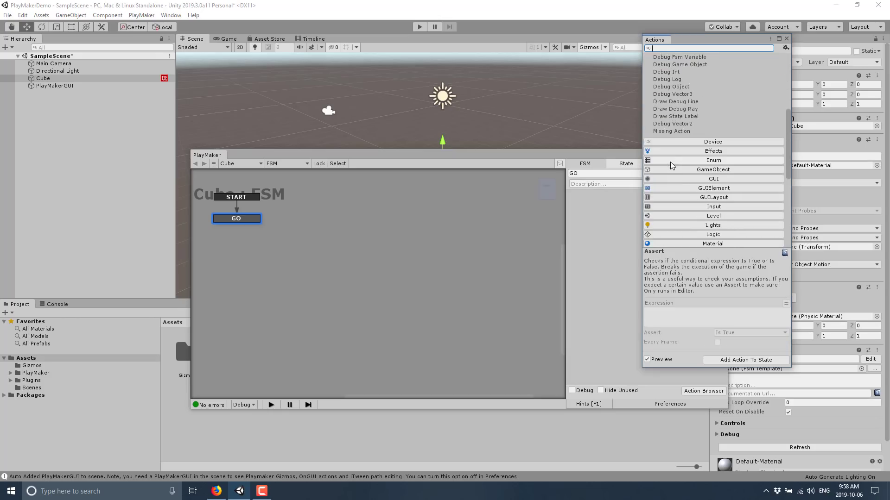
click(725, 169)
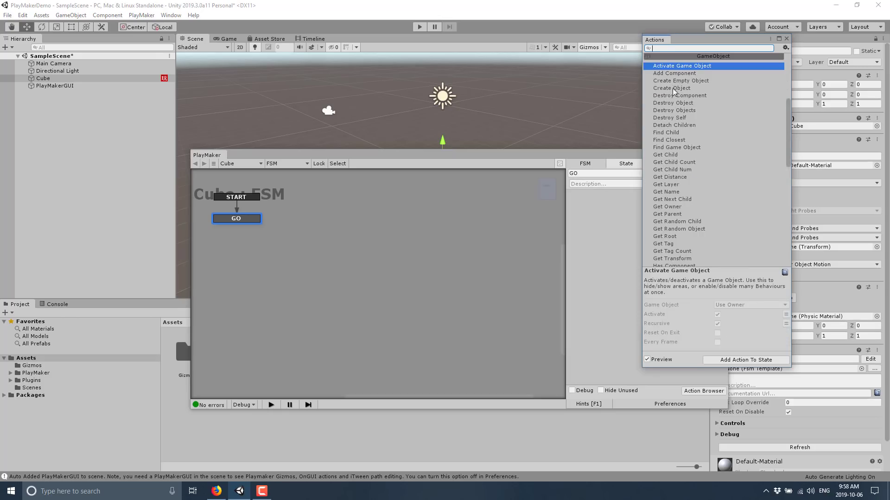
scroll(672, 96, down, 3)
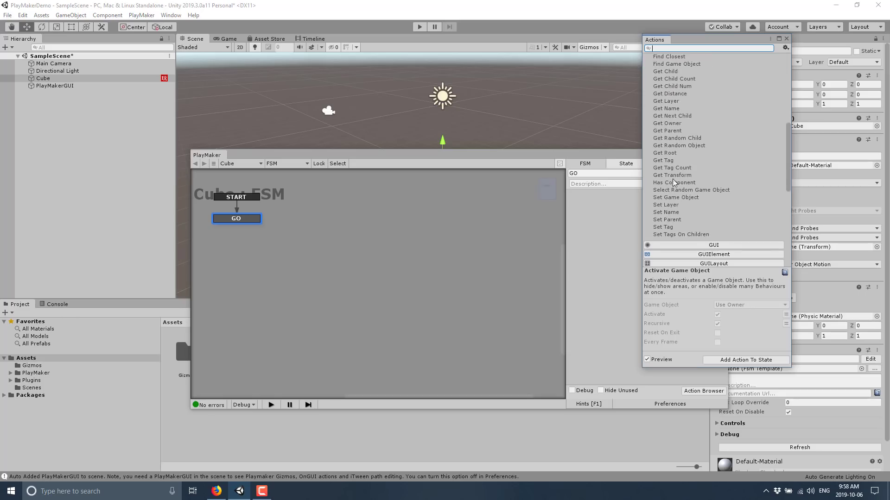
scroll(677, 154, up, 1)
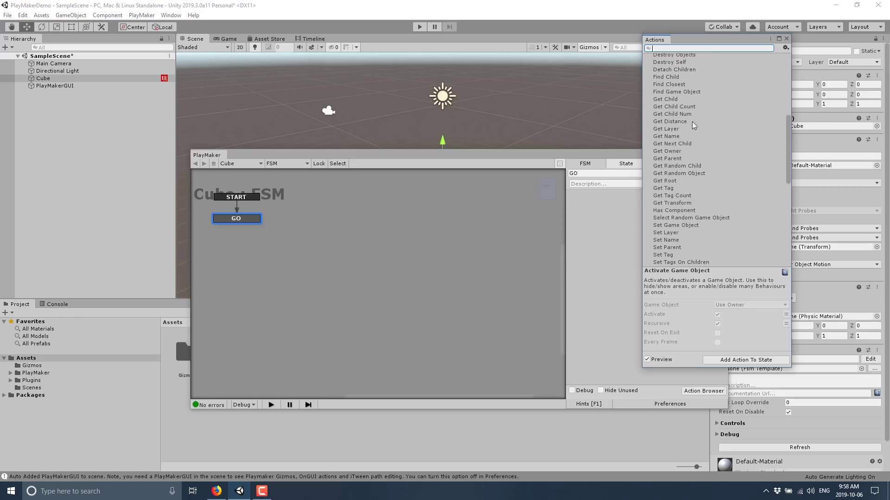
scroll(676, 128, up, 1)
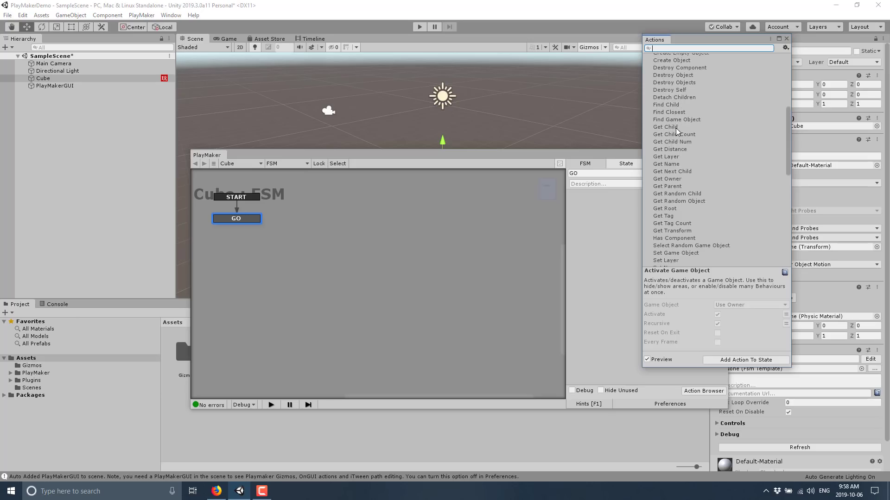
scroll(675, 118, up, 3)
scroll(689, 153, down, 7)
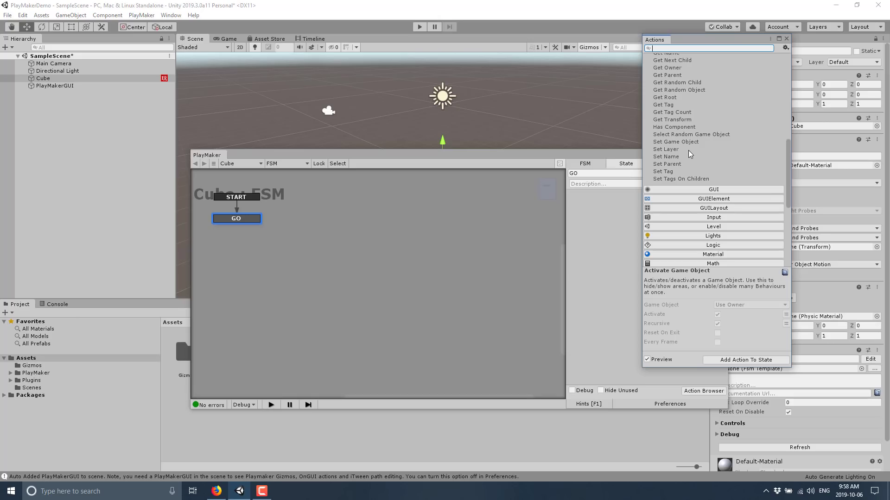
scroll(736, 169, down, 6)
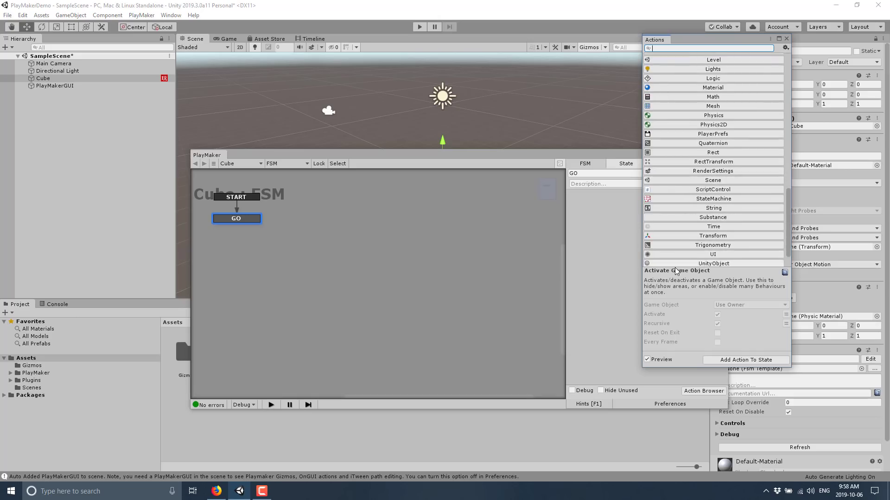
- Add the Move Towards action from the Transform category to the GO state and turn off hiding of unused parameters
click(714, 236)
scroll(676, 206, up, 2)
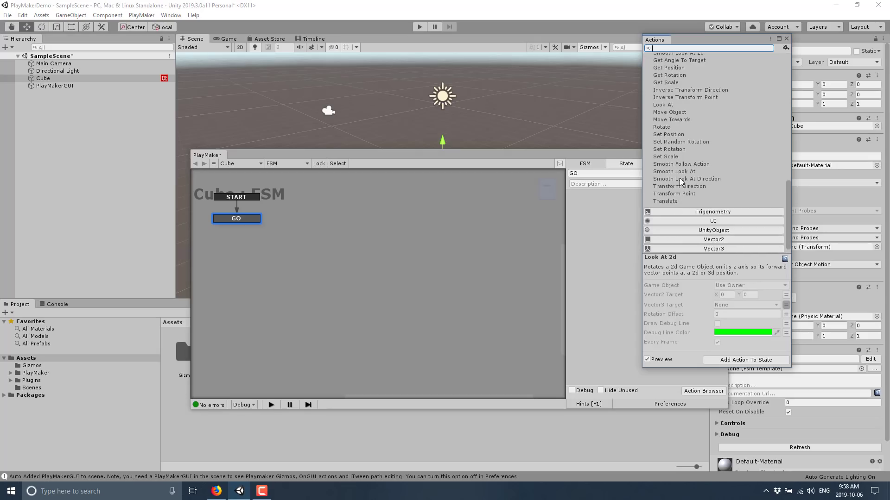
click(676, 176)
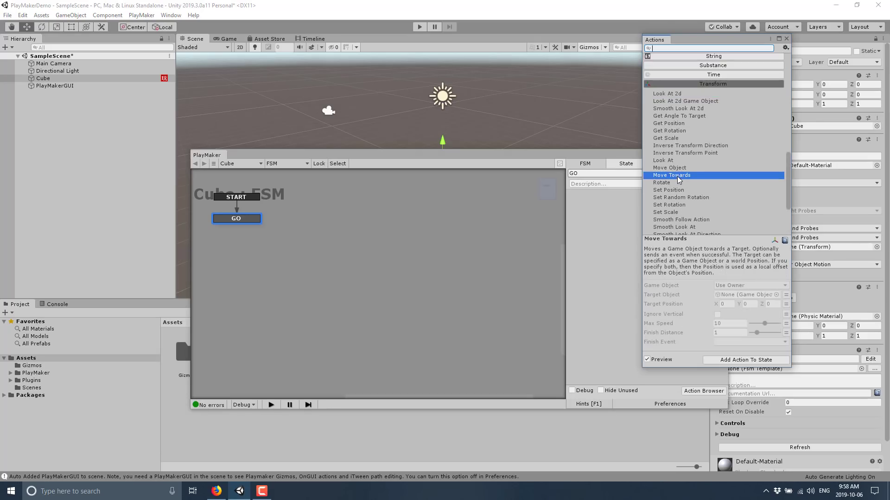
drag(679, 176, 599, 357)
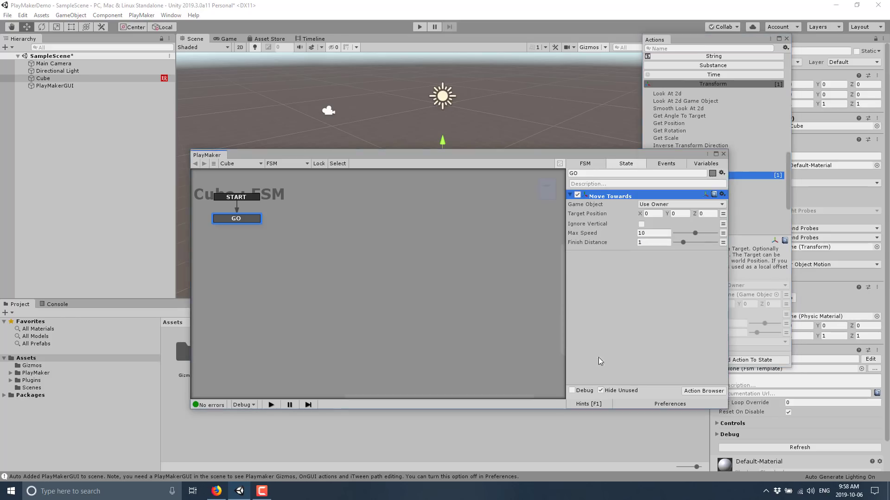
click(601, 391)
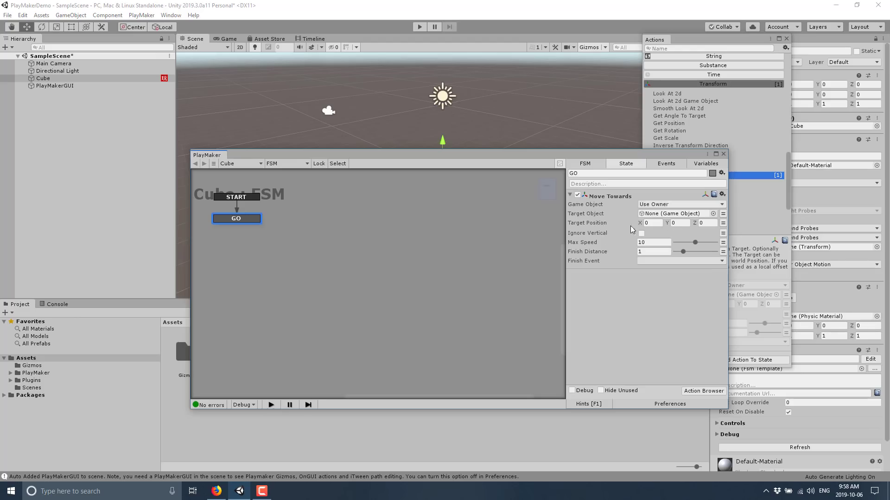
- Add the Rotate action to the GO state below Move Towards and close the action list
click(696, 392)
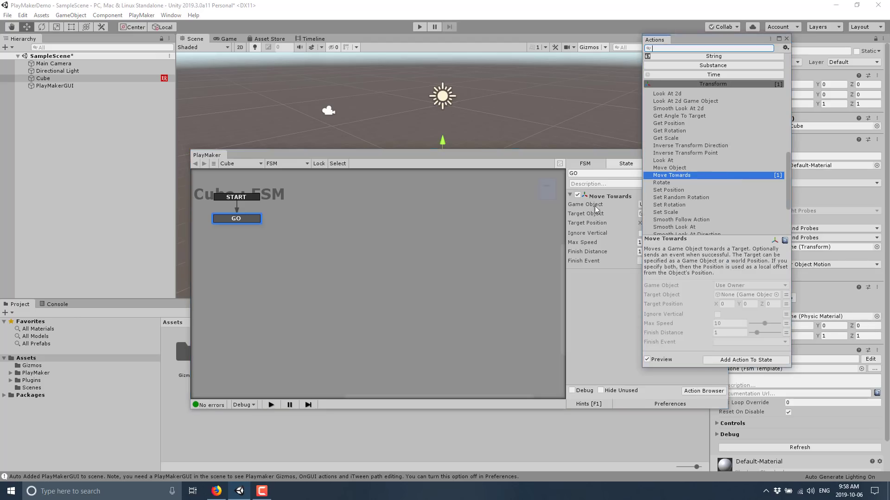
click(657, 184)
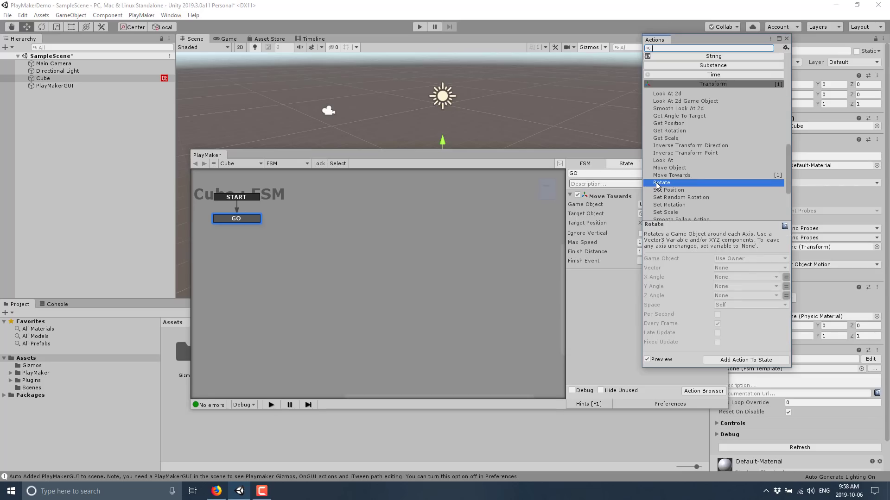
scroll(713, 142, up, 3)
scroll(722, 136, down, 9)
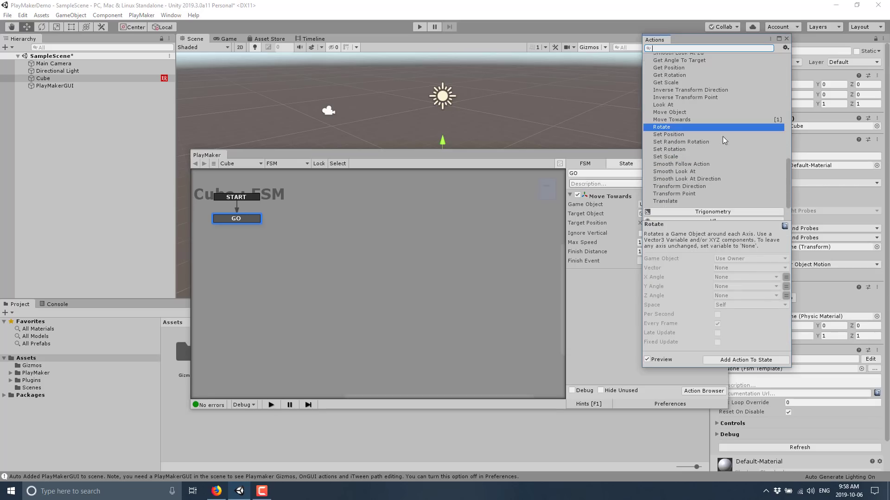
double_click(659, 126)
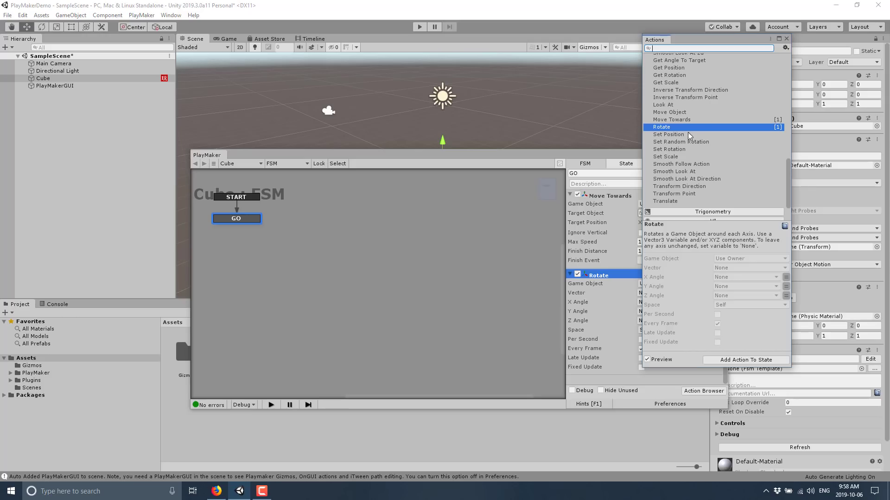
click(786, 38)
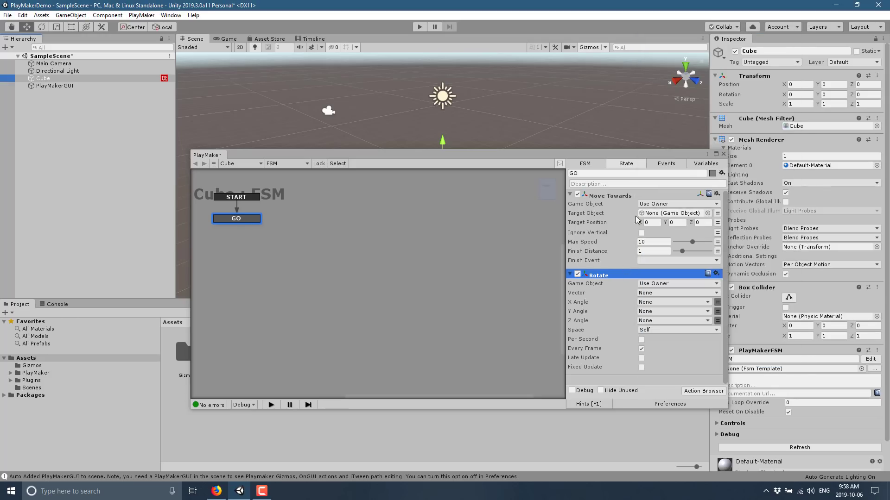
- Set the Move Towards action's target position X to 10 and its max speed to 0.2
click(647, 242)
click(648, 243)
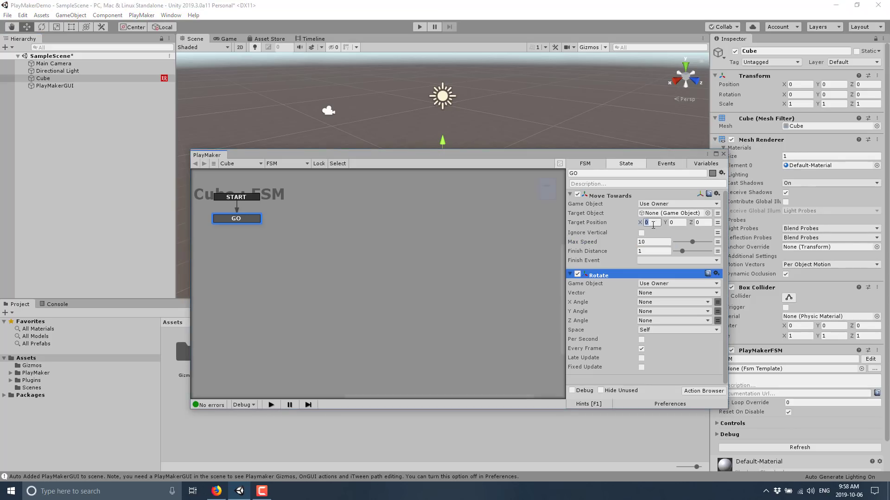
text(10)
click(654, 241)
text(0.2)
- Add a custom event named DONE_MOVING to the cube's FSM and return to the GO state's actions
click(716, 260)
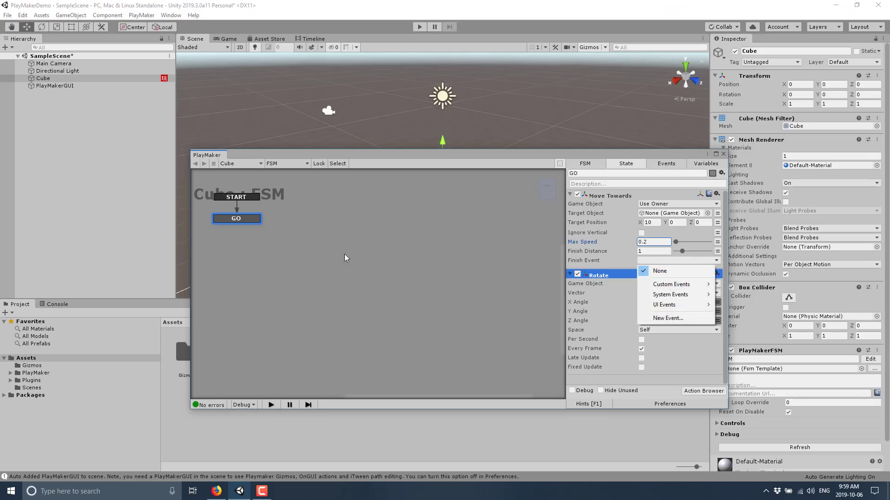
click(663, 165)
click(662, 165)
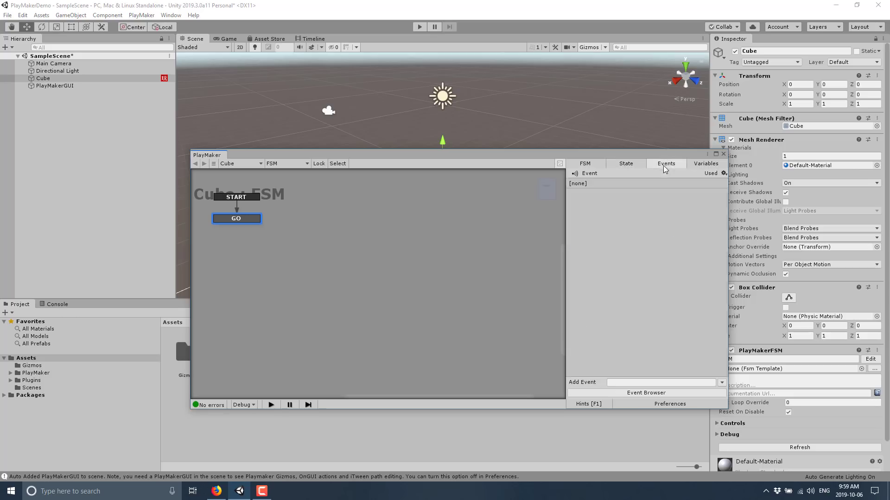
click(663, 383)
text(DONE MMOVING)
key(Return)
click(626, 164)
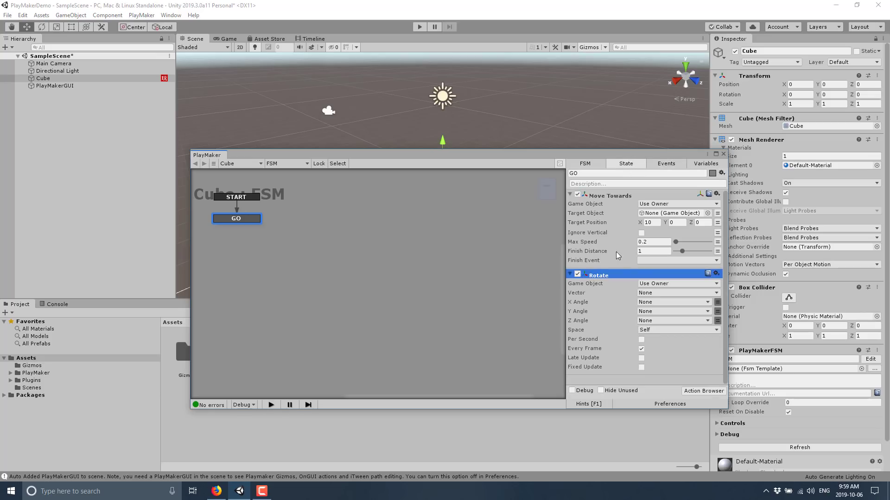
- Try DONE_MOVING as the Move Towards finish event, and set the finish event back to None
click(649, 260)
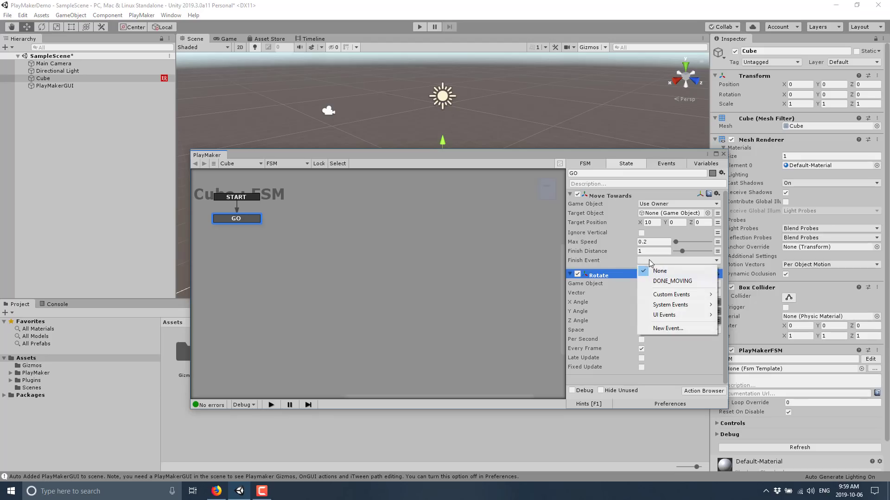
click(670, 281)
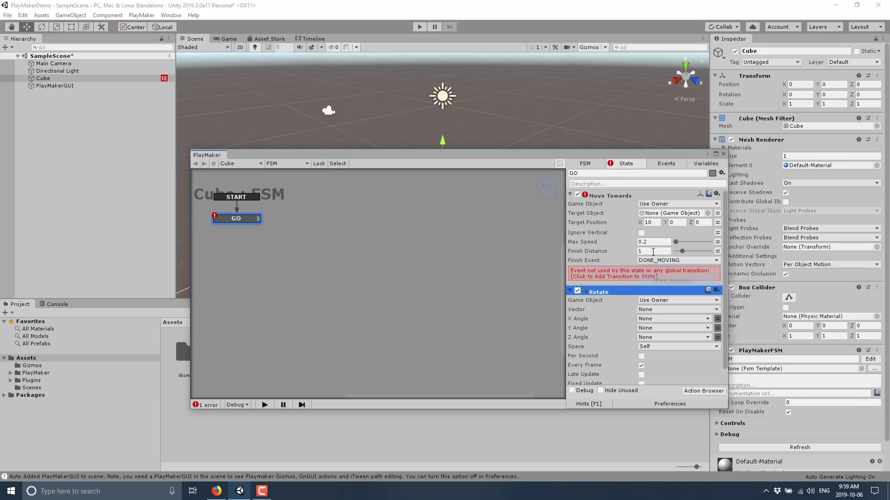
click(708, 263)
click(695, 270)
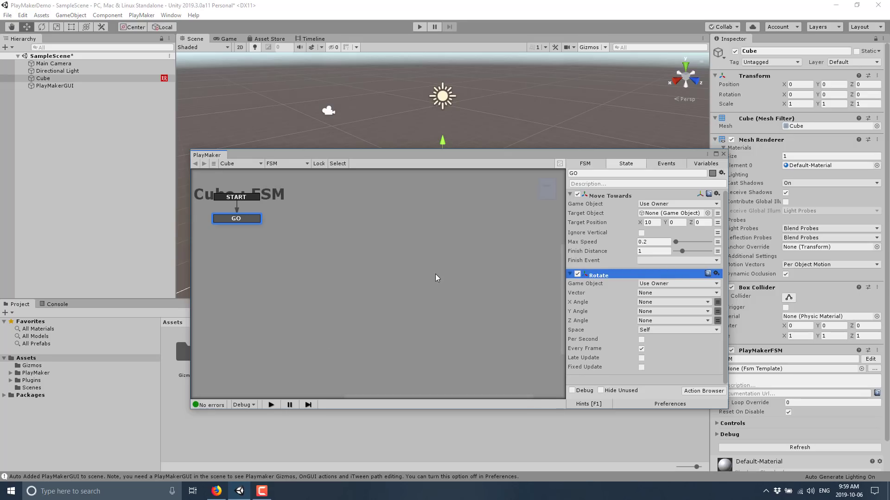
- Switch the Rotate action's Z angle from a variable to a direct value and set it to 2
click(660, 294)
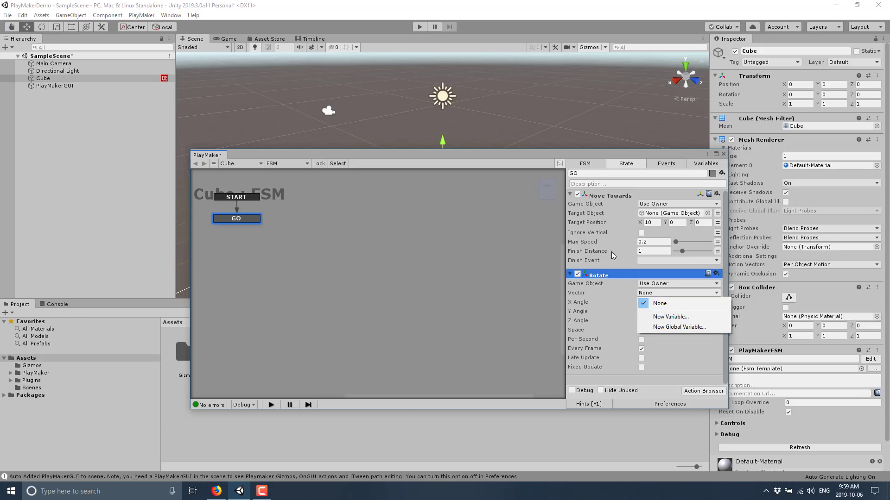
click(655, 302)
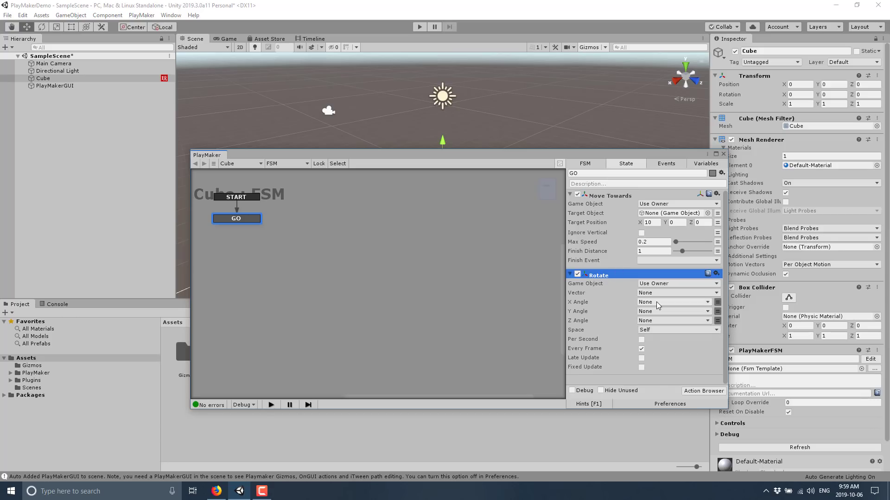
click(676, 320)
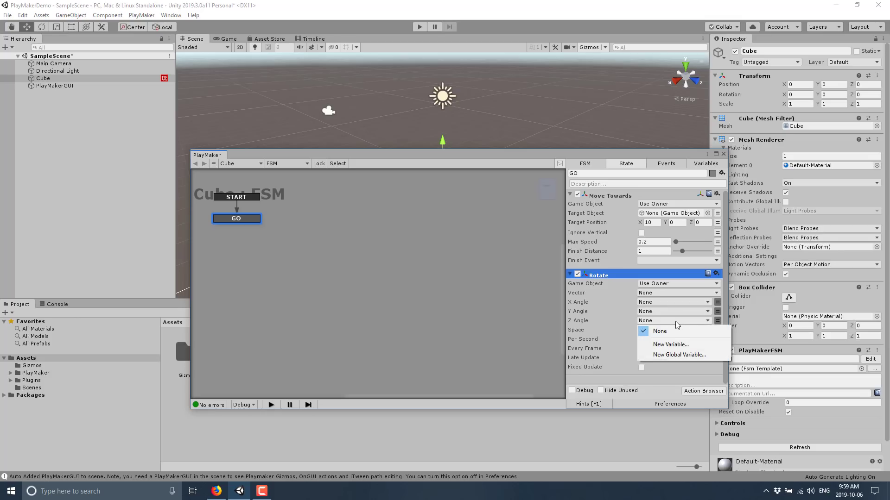
click(717, 322)
click(717, 322)
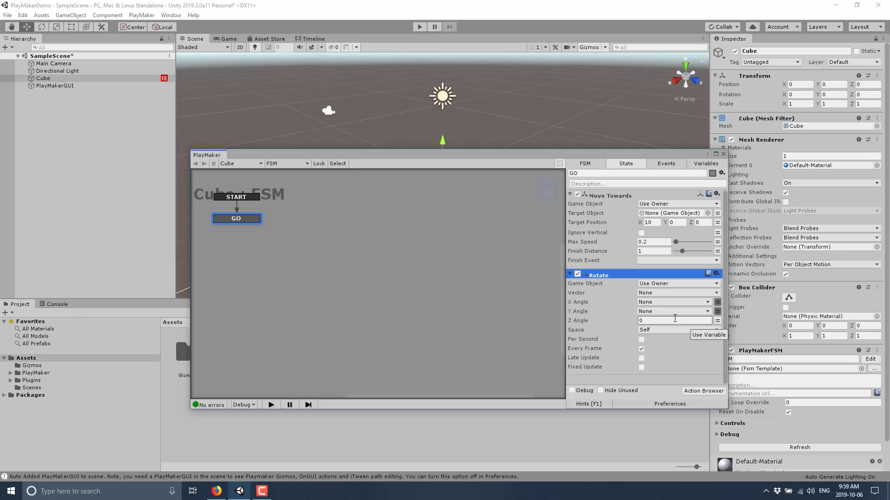
click(674, 320)
text(2)
- Play the scene to watch the cube move and rotate, and stop playback
click(422, 27)
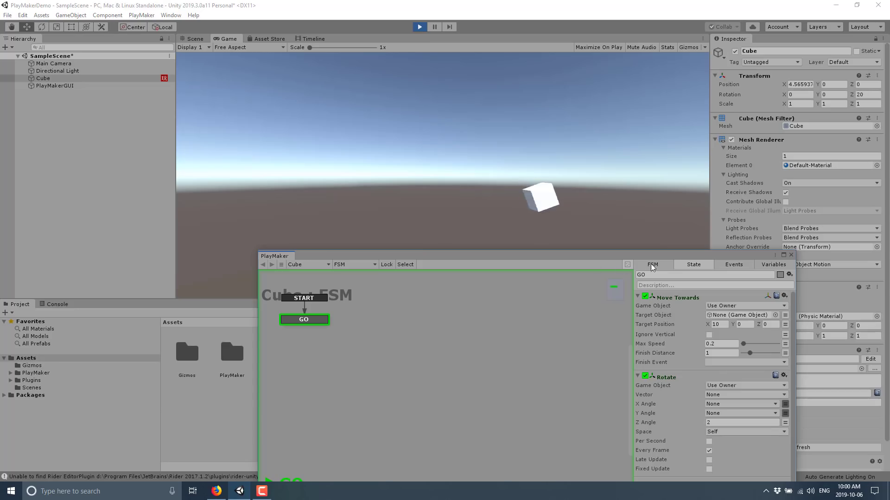
click(419, 26)
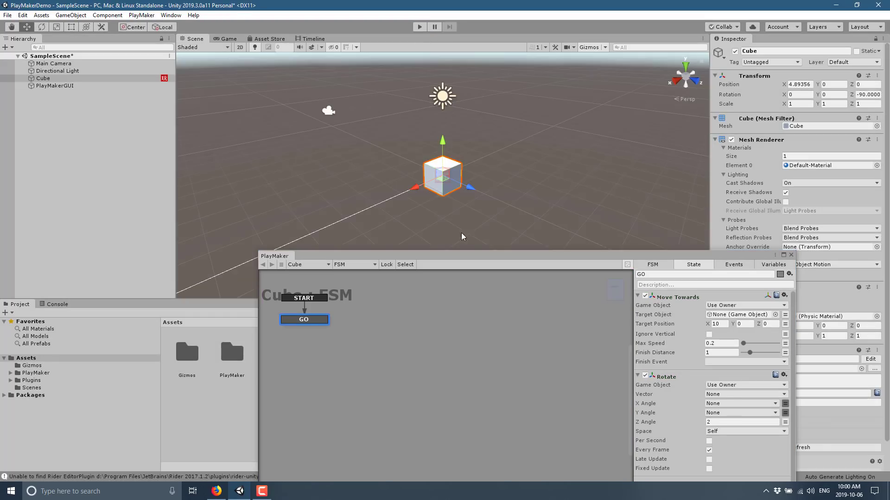
- Remove the Move Towards and Rotate actions from the cube's GO state
drag(489, 256, 450, 116)
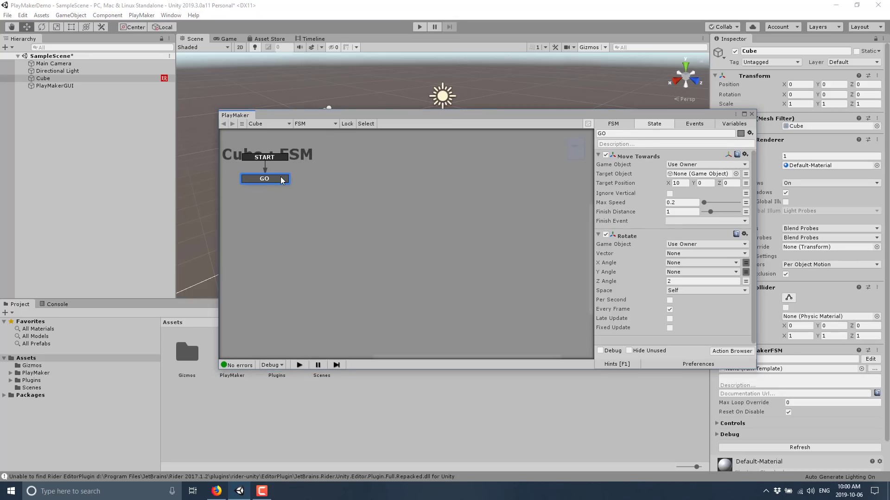
click(744, 154)
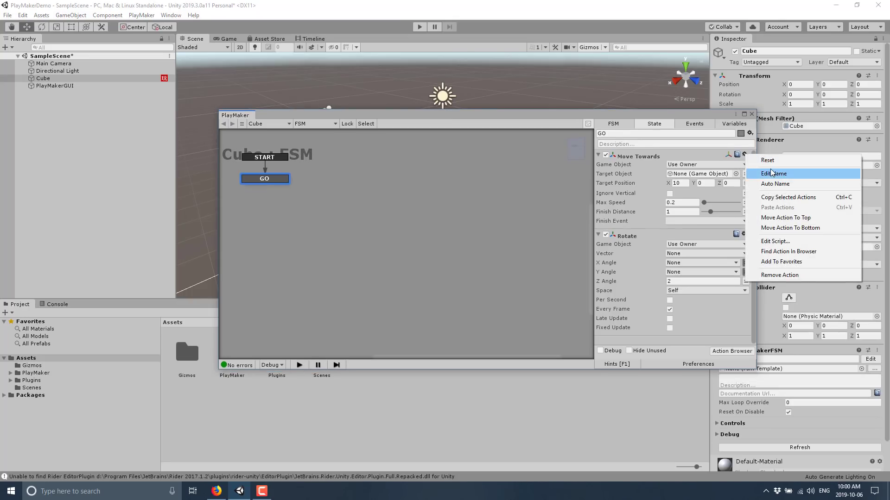
click(779, 275)
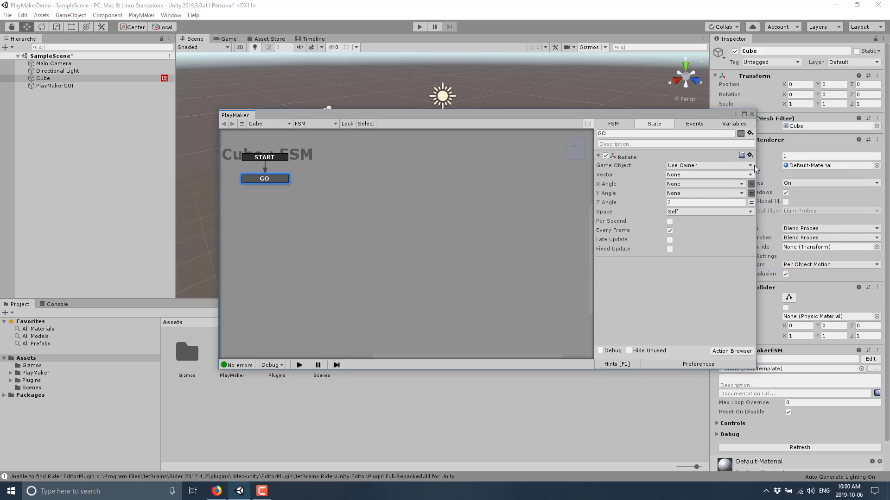
click(750, 156)
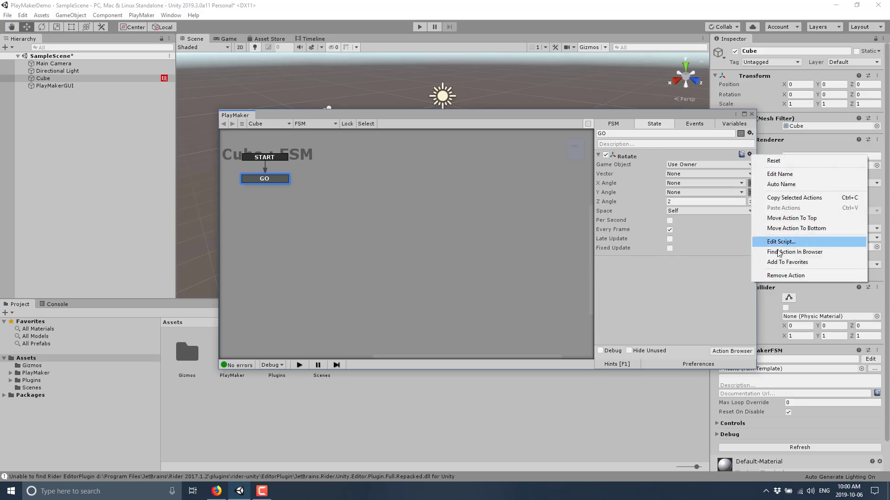
click(788, 276)
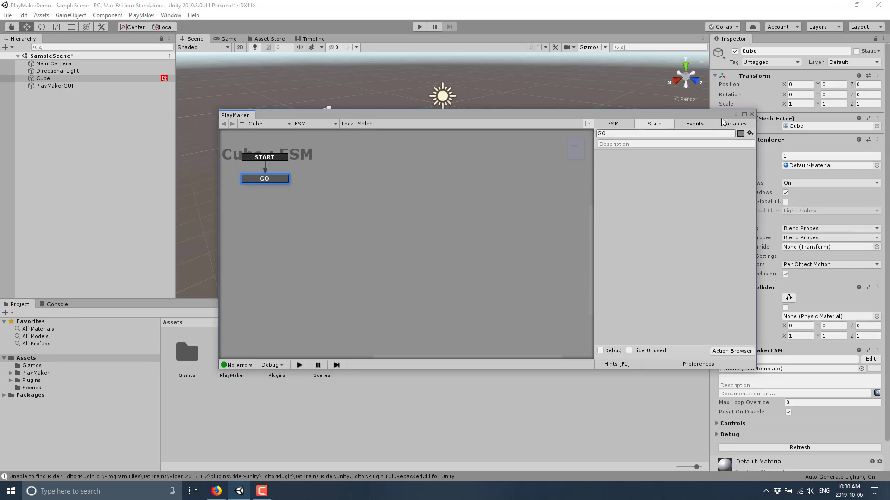
- Examine the built-in events available to the cube's FSM in the Event Browser, and close the browser
click(684, 124)
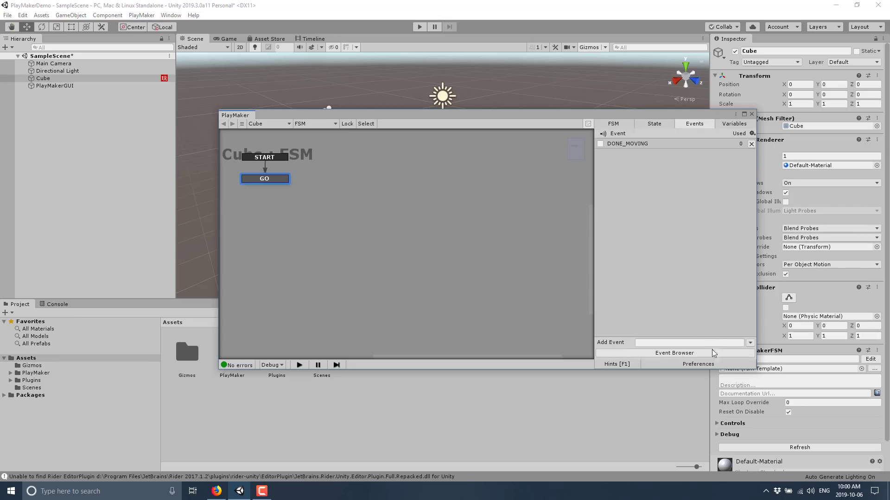
click(699, 354)
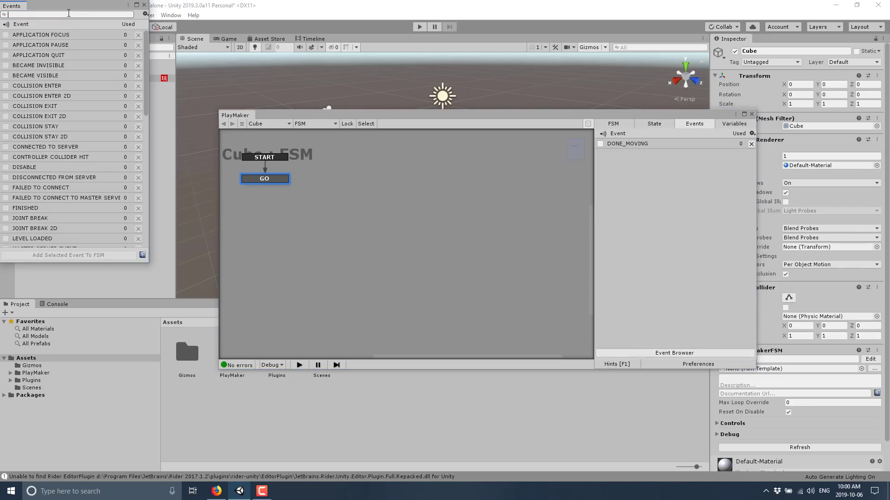
drag(68, 6, 372, 146)
scroll(382, 277, down, 5)
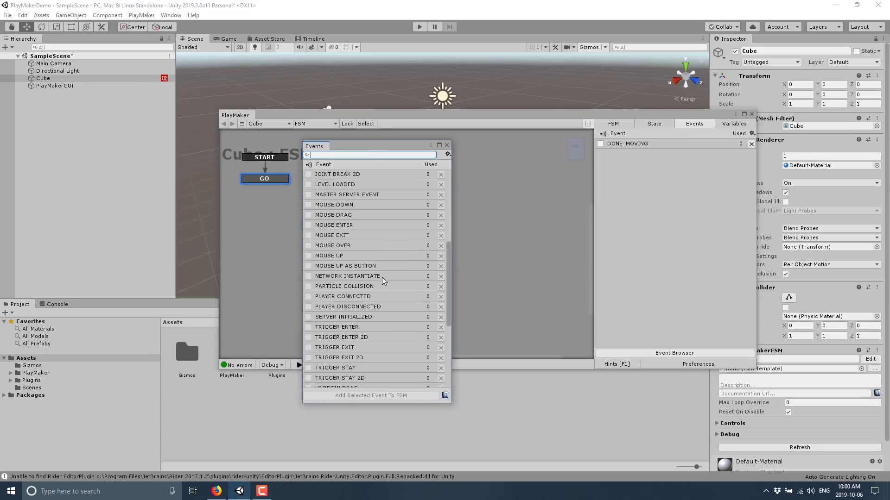
scroll(382, 277, down, 3)
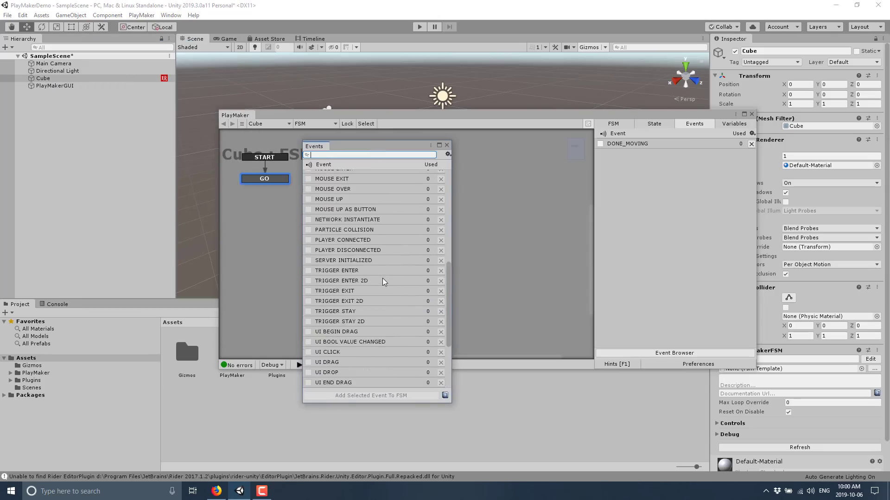
scroll(382, 278, up, 3)
scroll(382, 279, up, 2)
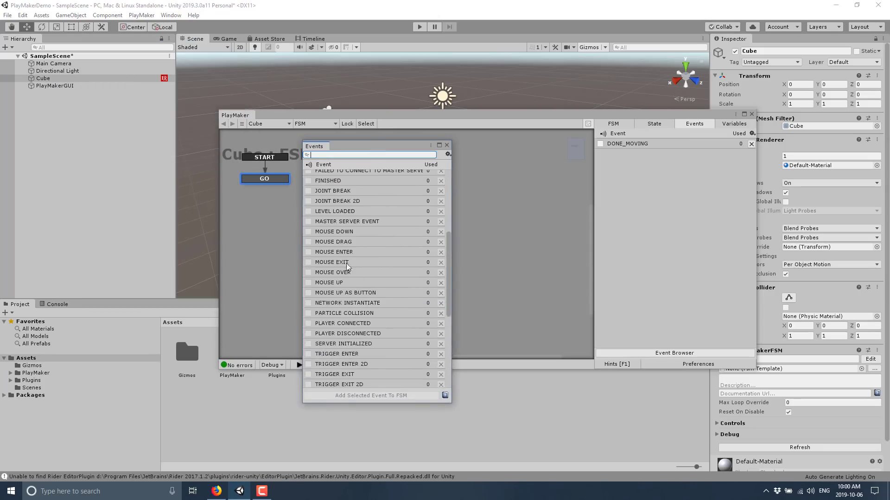
scroll(346, 263, up, 3)
scroll(330, 258, up, 3)
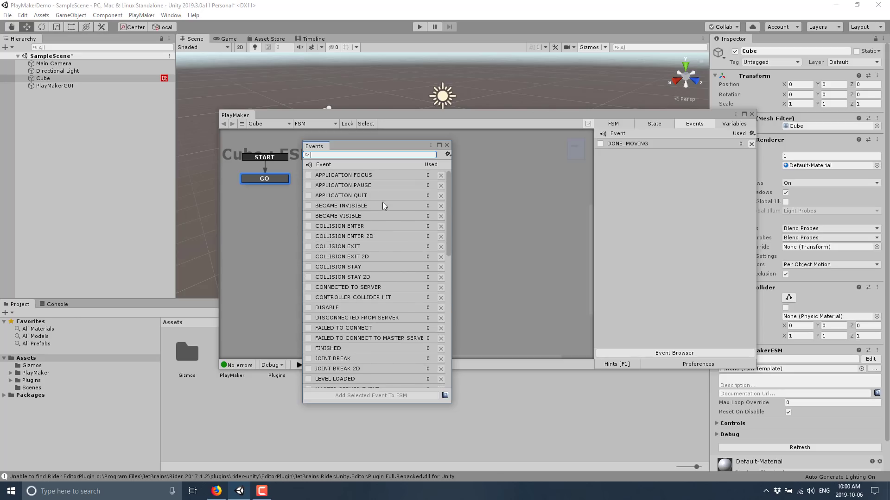
click(447, 145)
- Add a separate state to the cube's FSM and name it ALLDONE
right_click(471, 174)
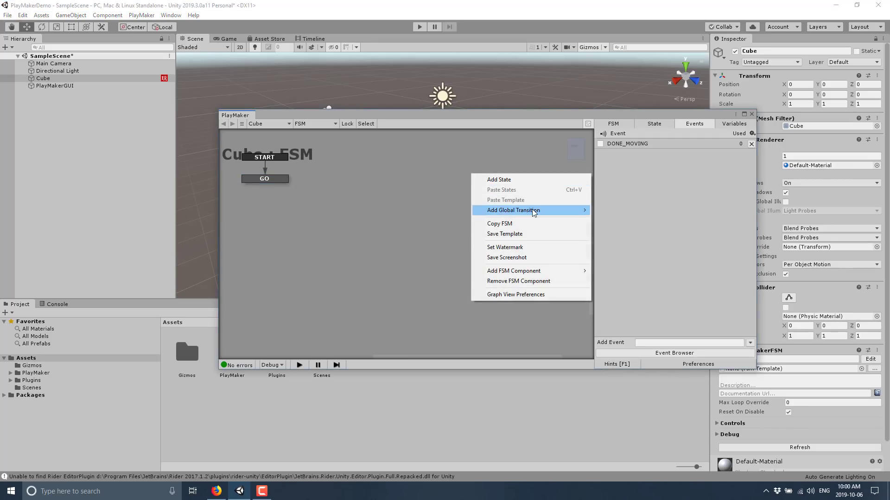
mouse_move(532, 209)
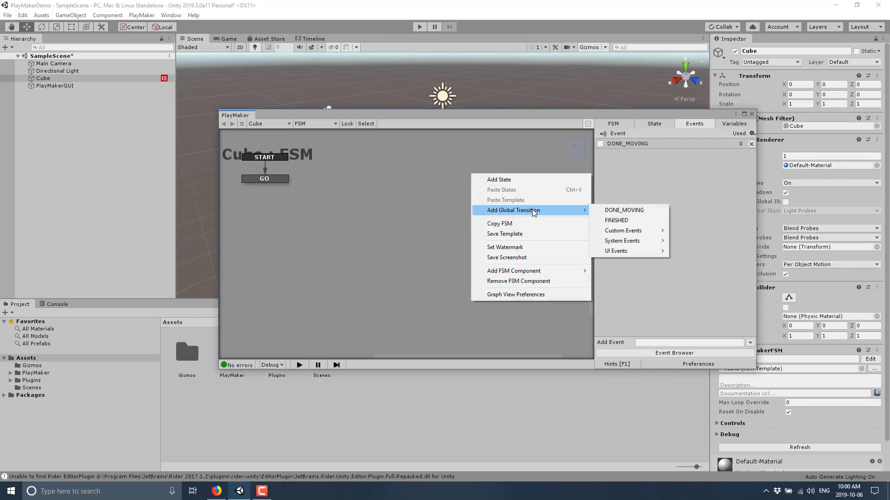
click(496, 181)
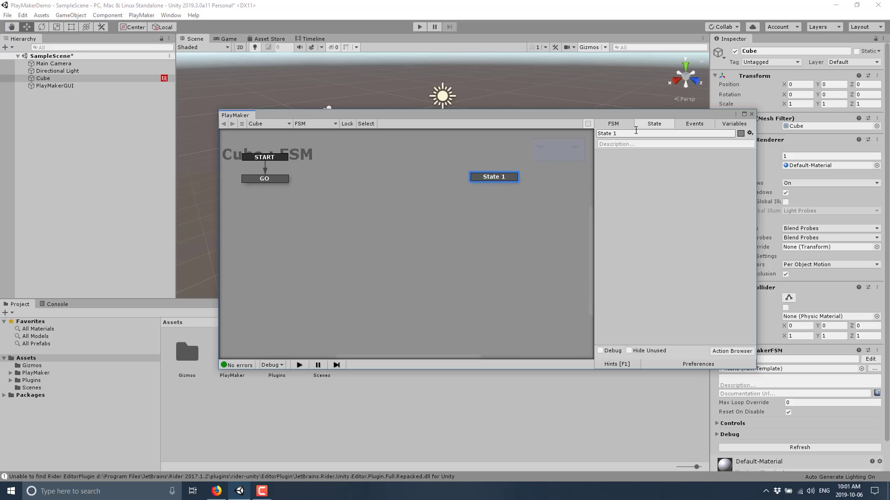
text(ALLDONE)
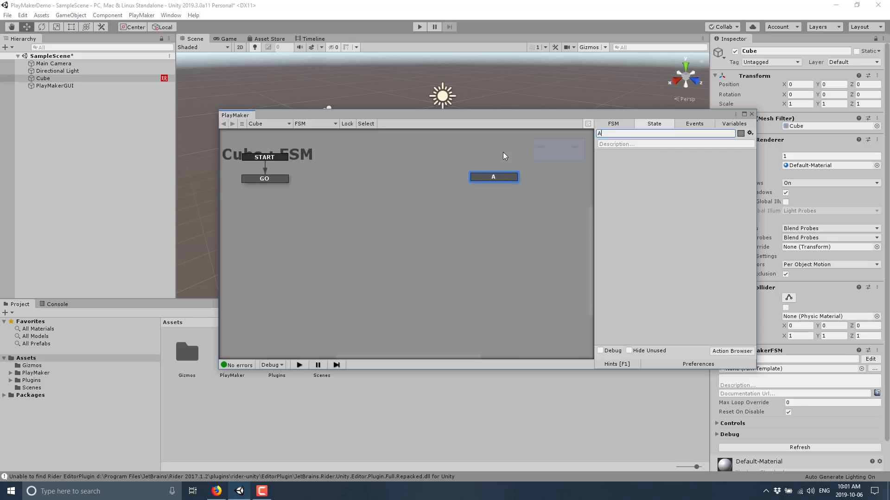
click(519, 214)
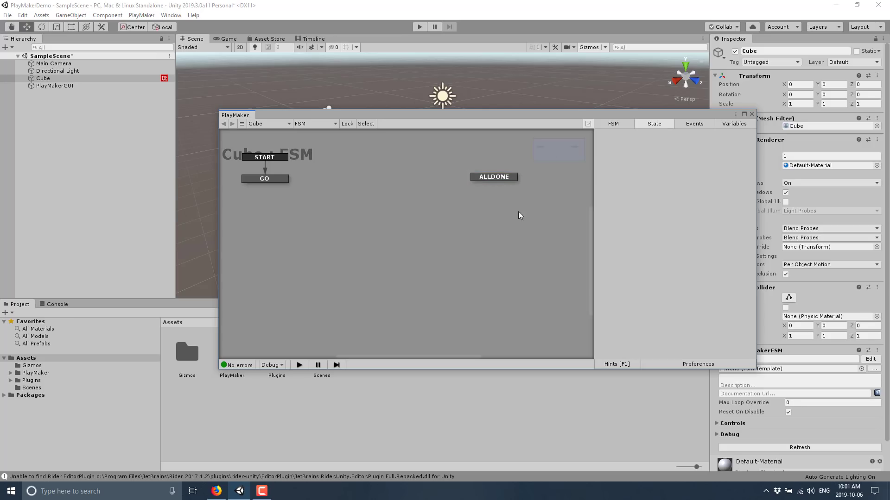
- Add a global transition for the MOUSE OVER system event between the GO and ALLDONE states
right_click(350, 197)
mouse_move(419, 235)
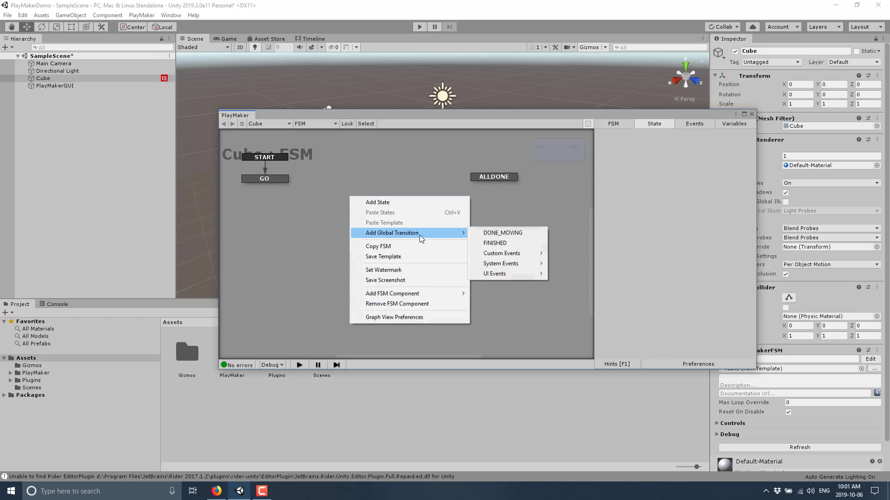
mouse_move(527, 265)
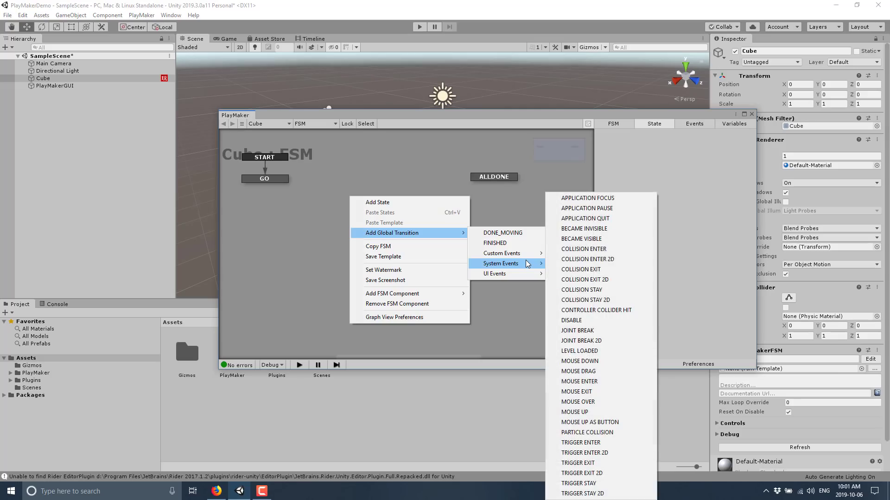
click(587, 402)
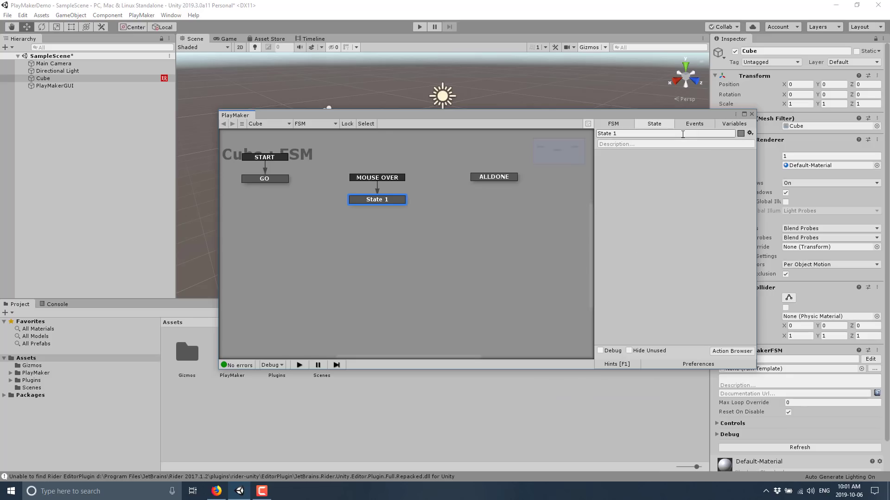
- Add a Translate action to the MOUSE OVER transition's state and give it a direct X value of 0.2
click(614, 124)
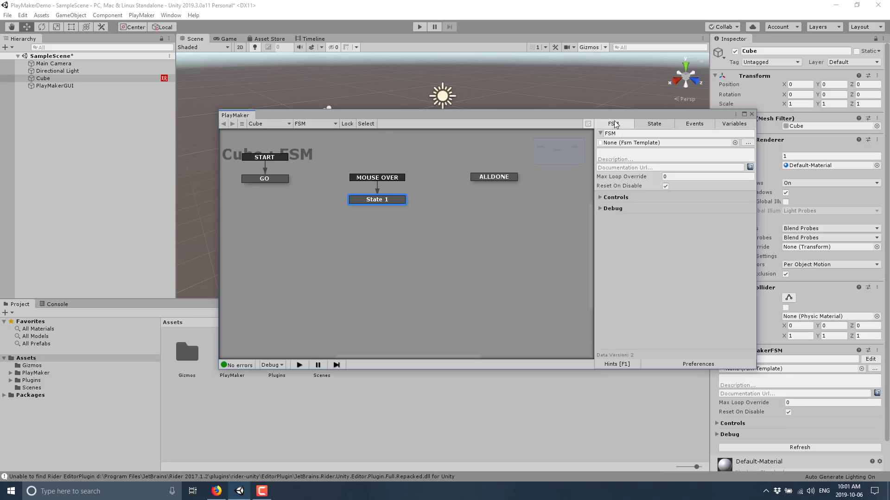
click(667, 124)
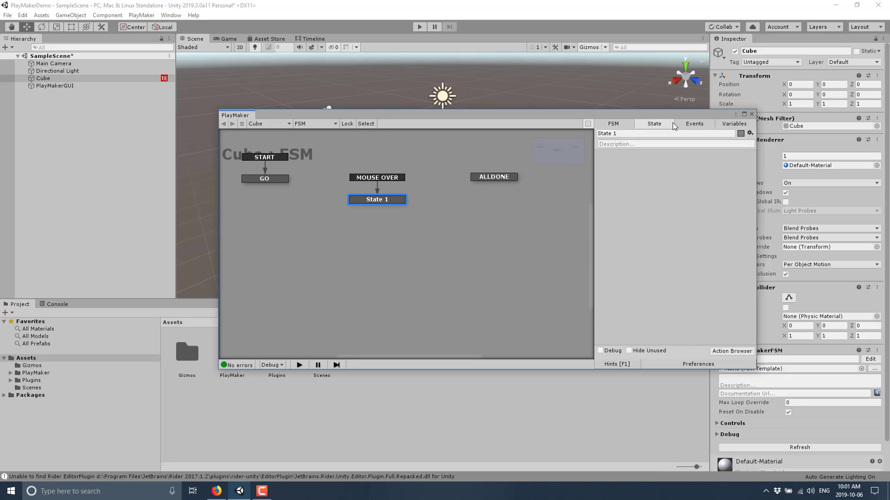
click(732, 351)
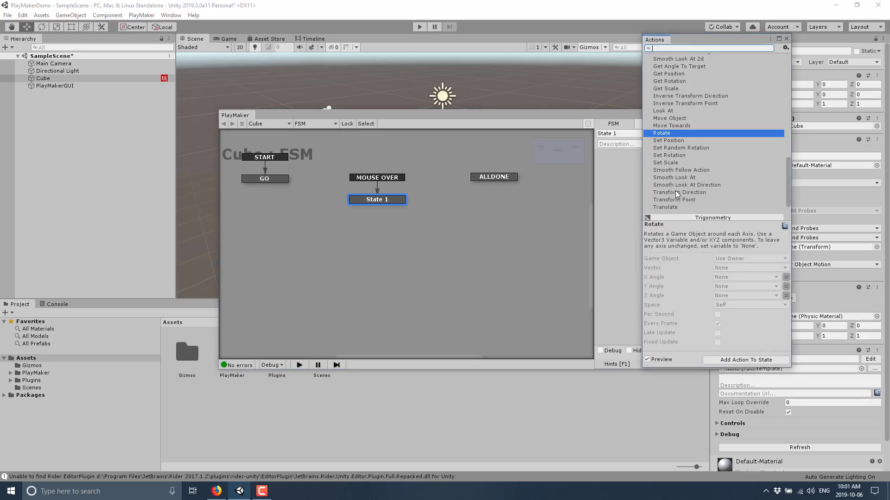
scroll(672, 189, down, 3)
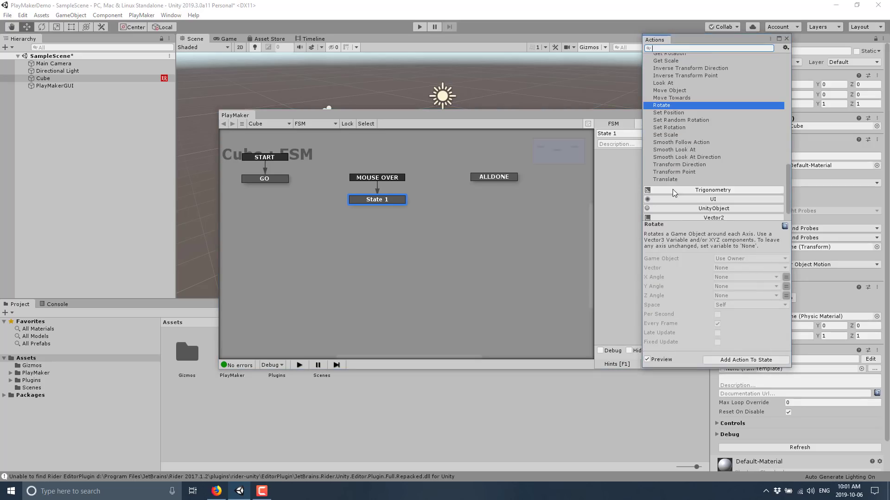
click(672, 180)
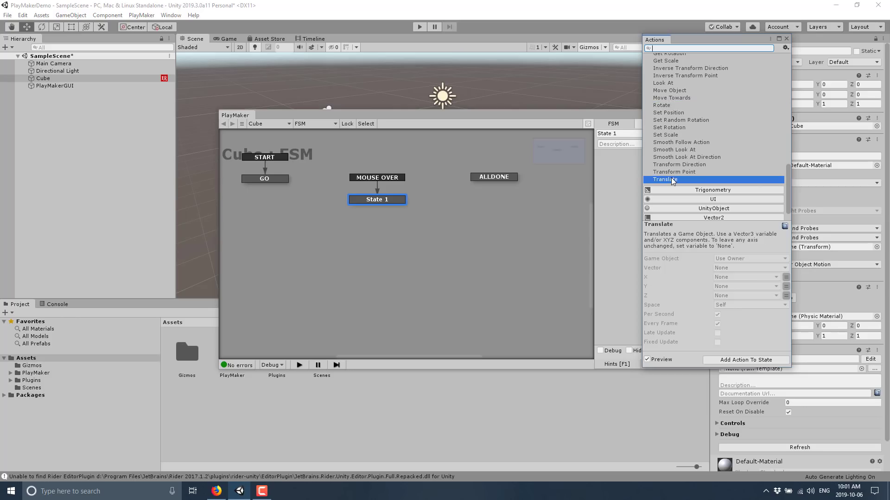
drag(672, 179, 613, 270)
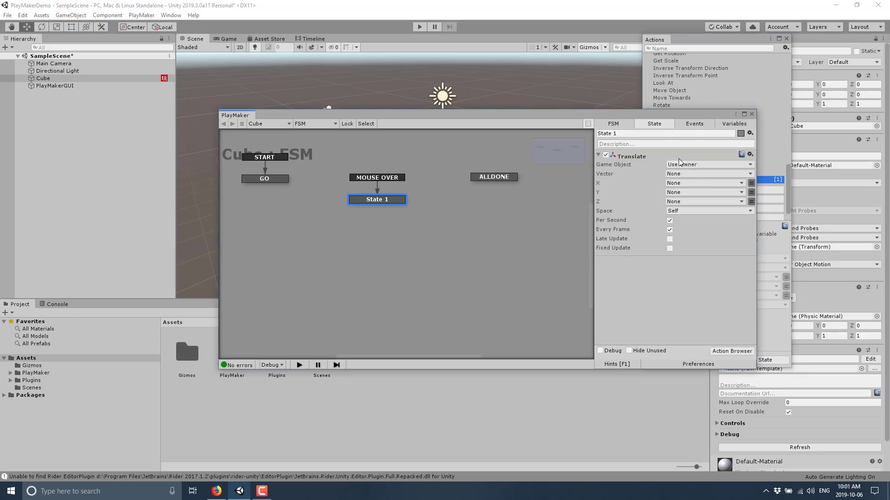
click(751, 183)
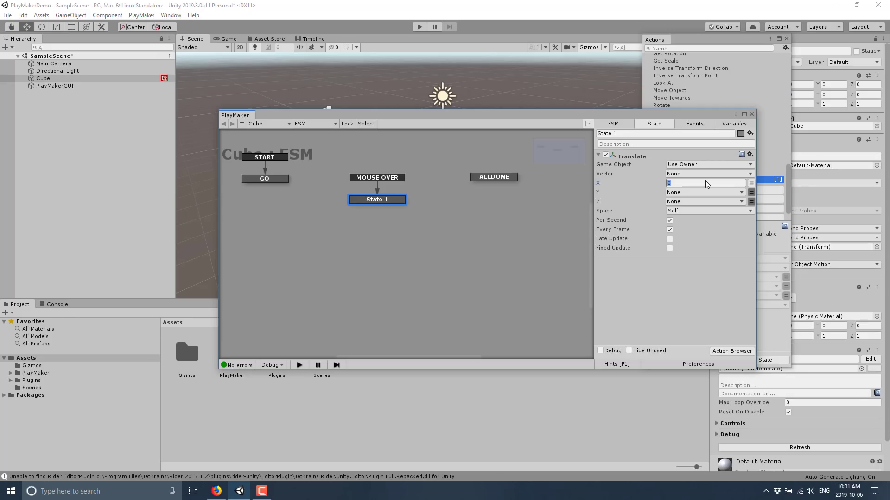
text(0.2)
- Play the scene, point at the cube to test the MOUSE OVER transition, and stop playback
click(299, 366)
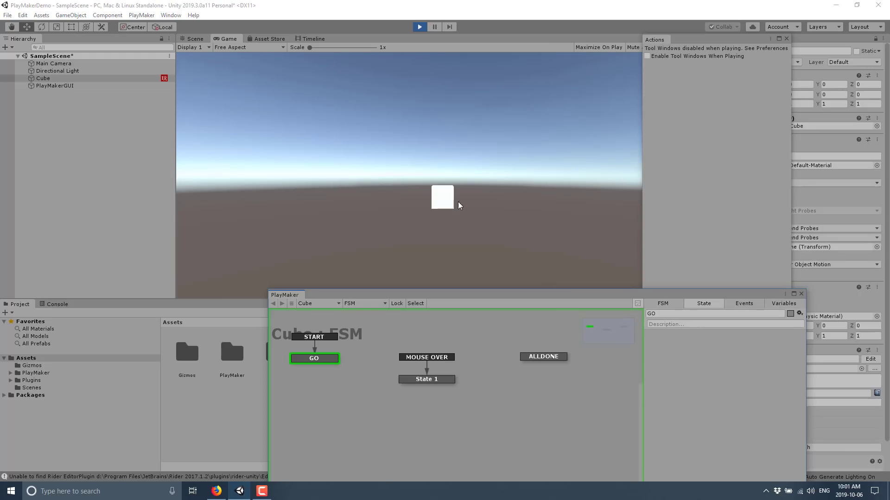
click(440, 199)
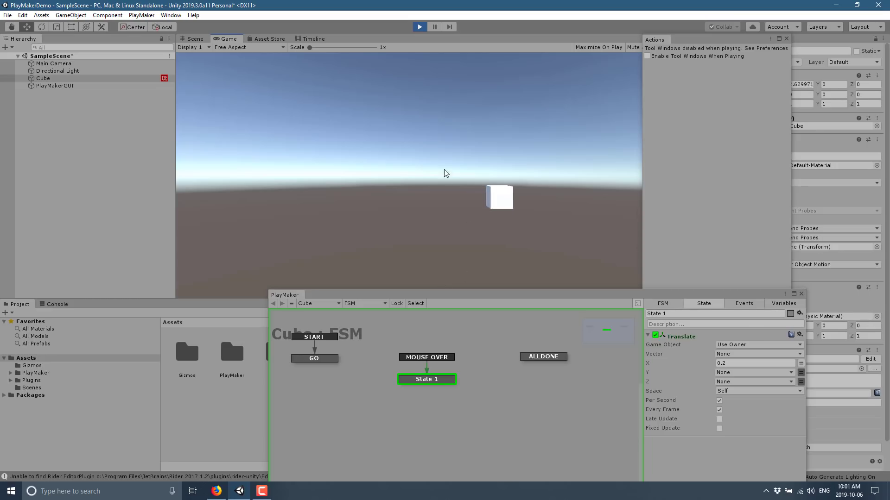
drag(464, 295, 460, 154)
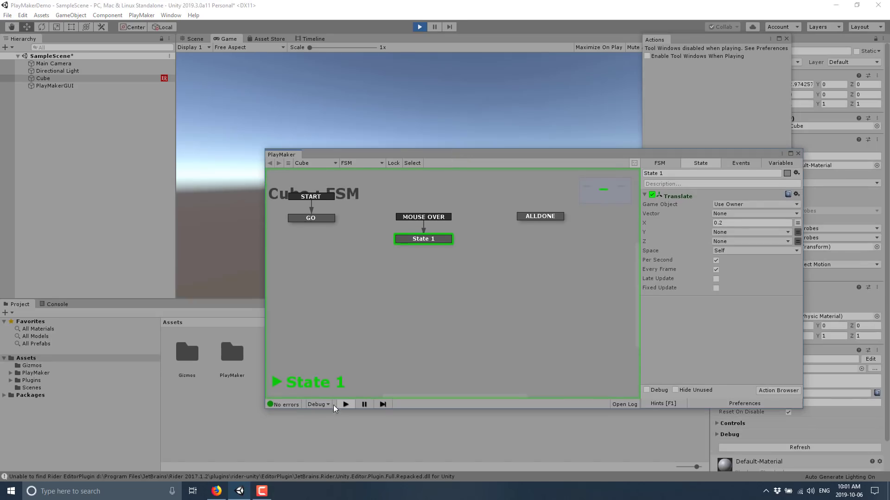
click(346, 405)
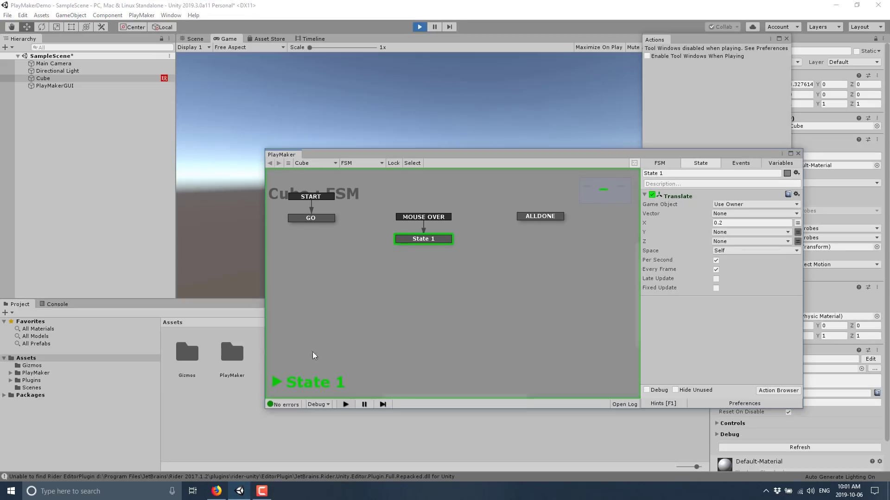
- Add a global transition for the MOUSE EXIT system event below ALLDONE, and move the ALLDONE state up clear of it
right_click(516, 250)
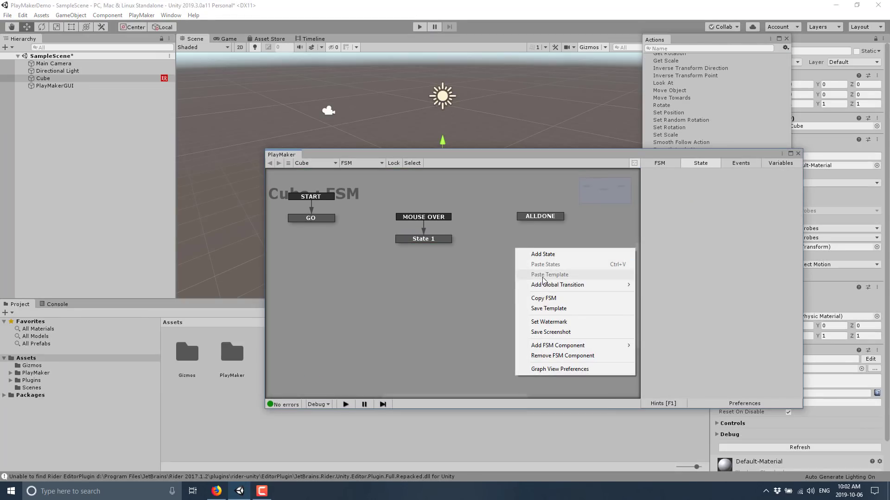
mouse_move(551, 285)
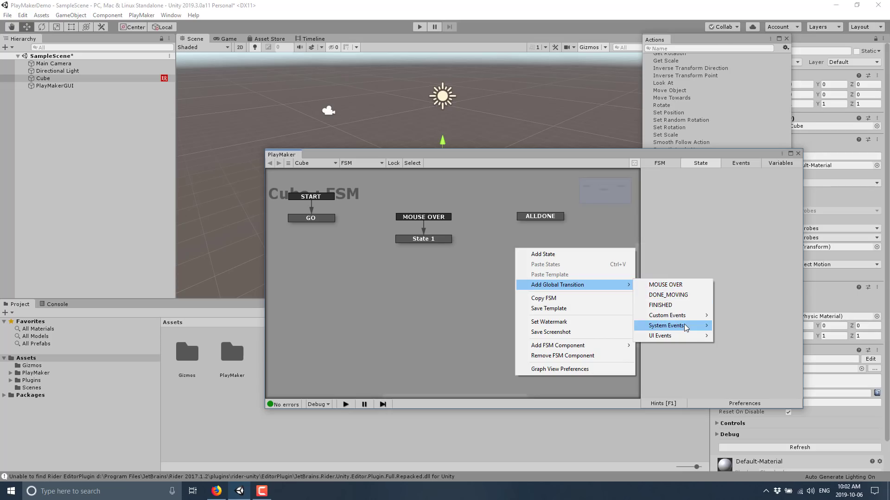
mouse_move(677, 326)
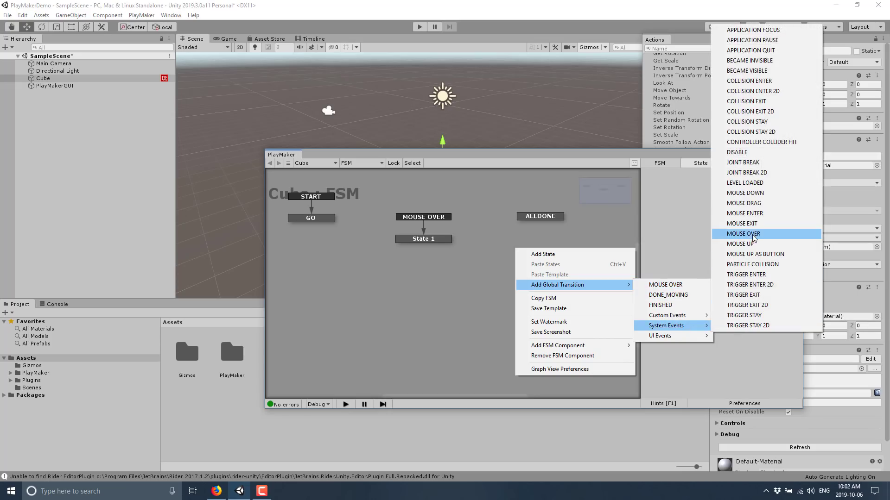
click(760, 225)
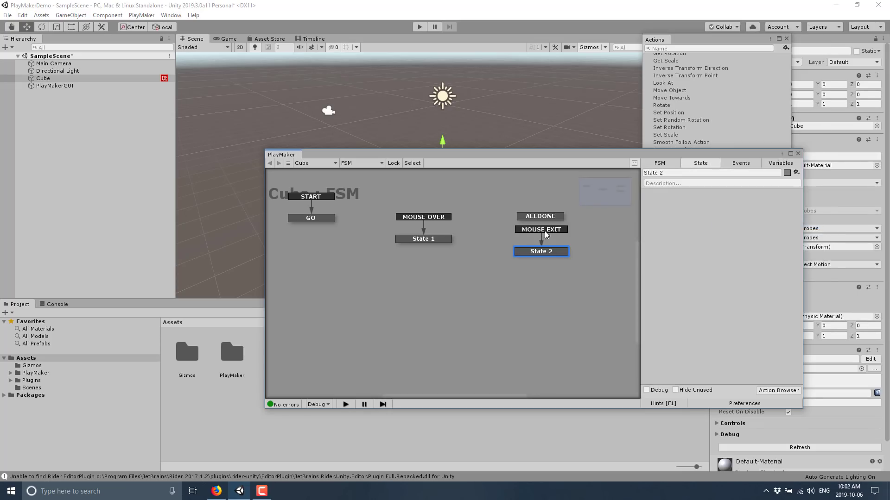
drag(553, 217, 557, 181)
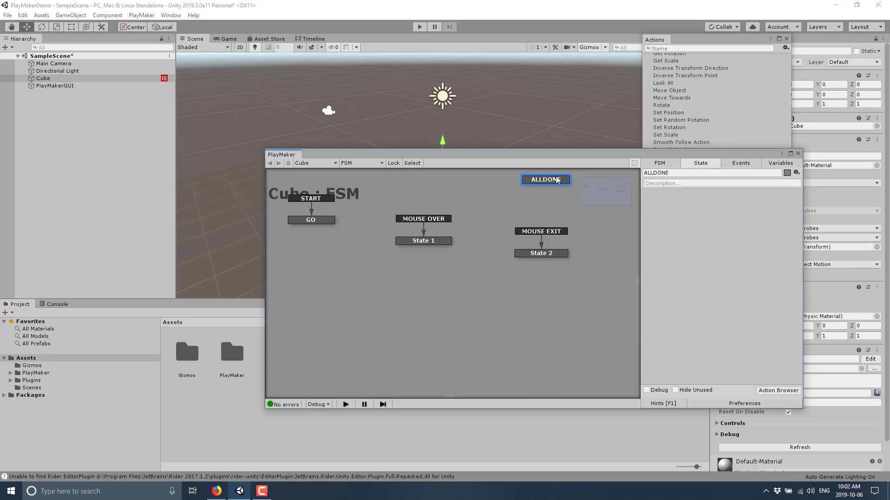
- Add a Set Position action from the Transform category to State 2, the state reached by the MOUSE EXIT transition
click(547, 255)
click(767, 391)
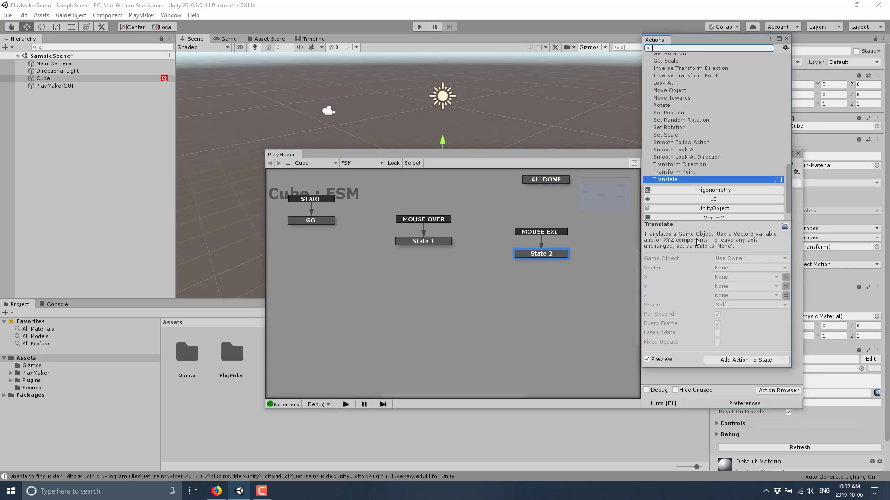
scroll(697, 182, up, 2)
scroll(697, 182, up, 2)
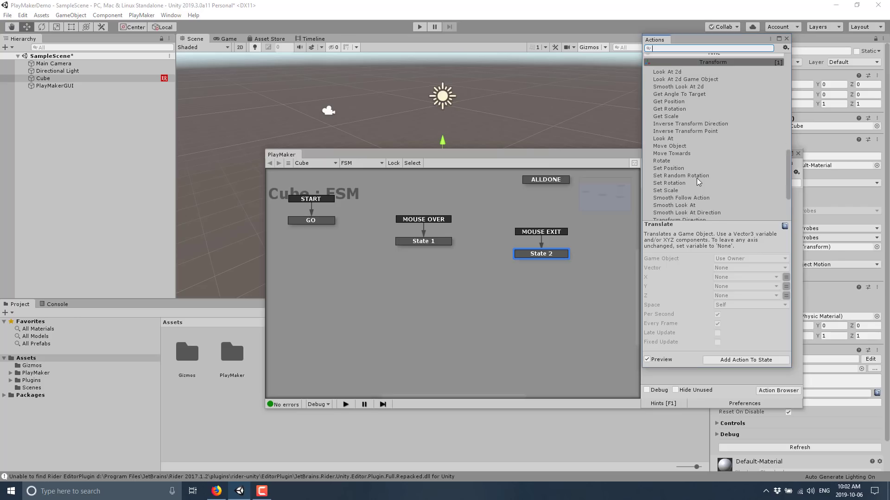
scroll(698, 182, down, 2)
click(673, 142)
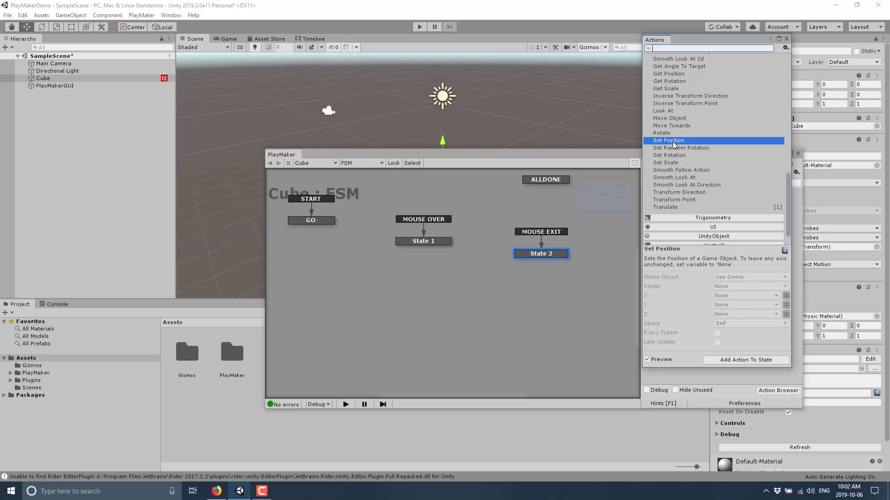
double_click(673, 141)
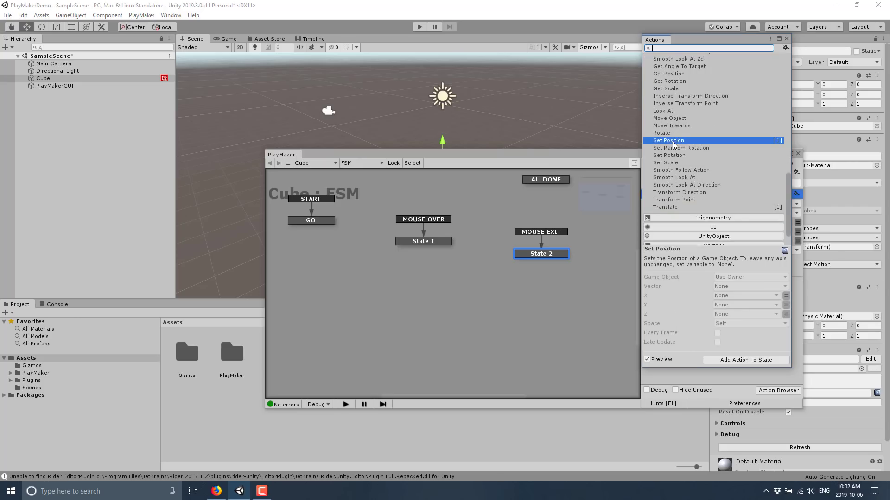
click(787, 38)
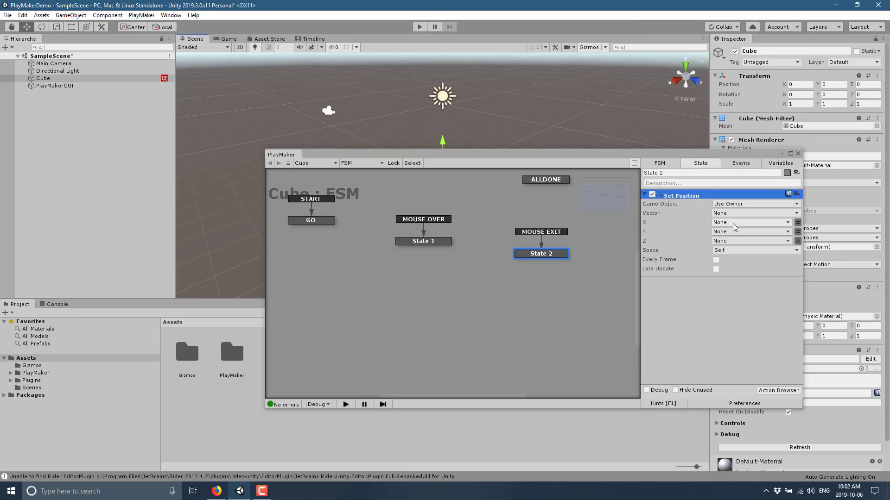
- Give the Set Position action direct X, Y and Z values of 0 instead of variables
click(773, 223)
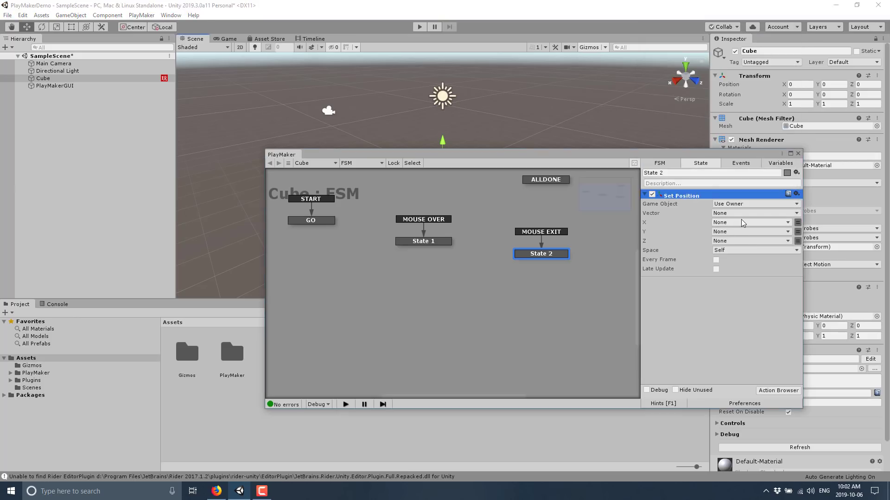
click(798, 224)
click(798, 223)
click(798, 232)
click(798, 241)
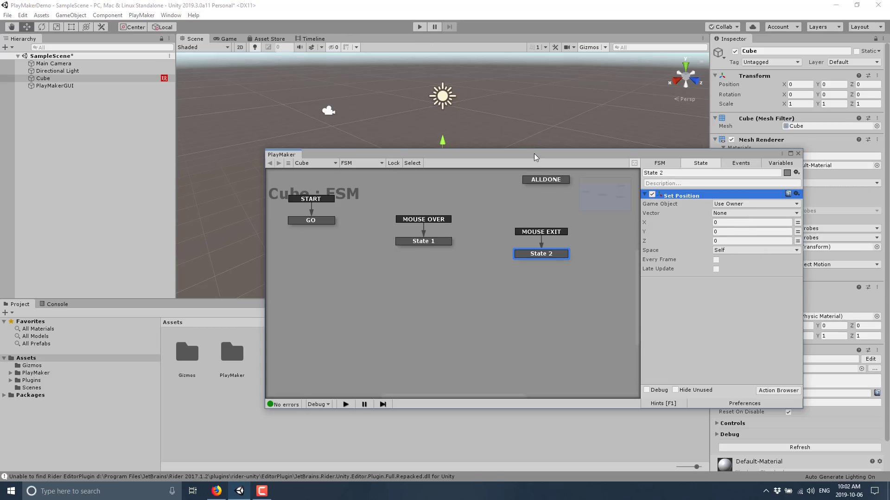
- Move the FSM editor clear of the cube, play the scene to test the MOUSE OVER and MOUSE EXIT transitions, and stop playback
drag(532, 152, 522, 232)
click(419, 26)
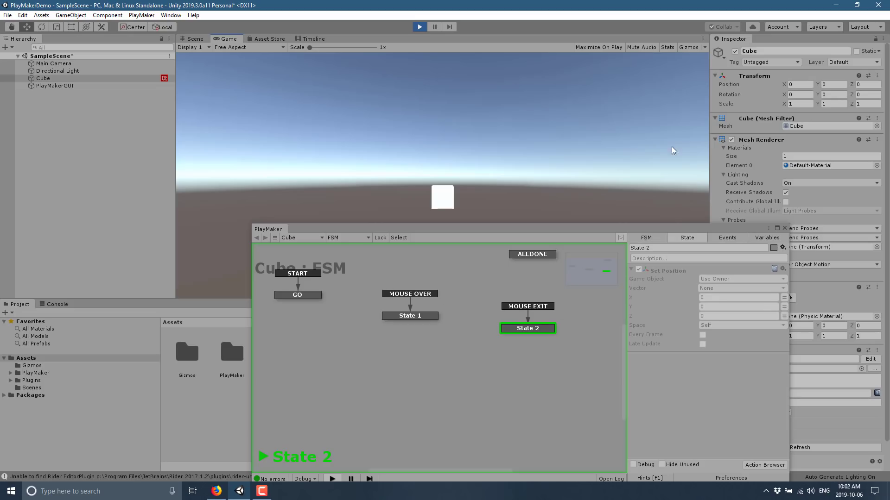
click(332, 479)
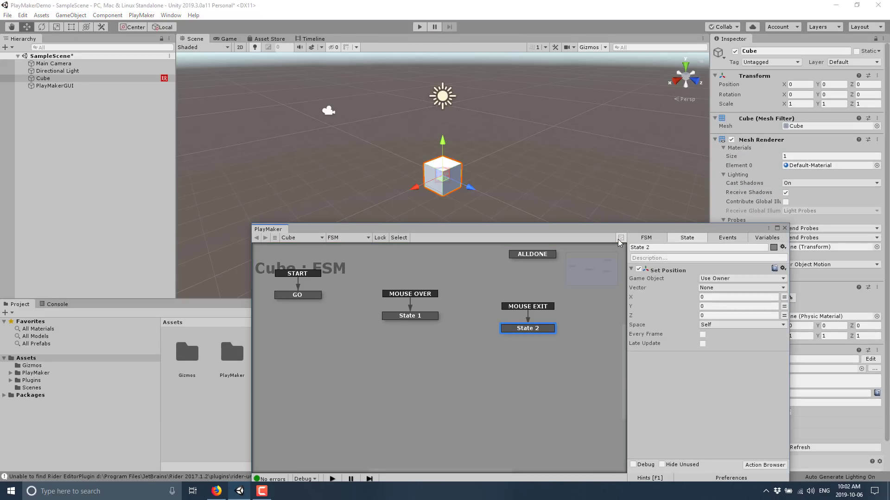
- Create a Float variable named MeaningOfLife in the cube's FSM
click(767, 238)
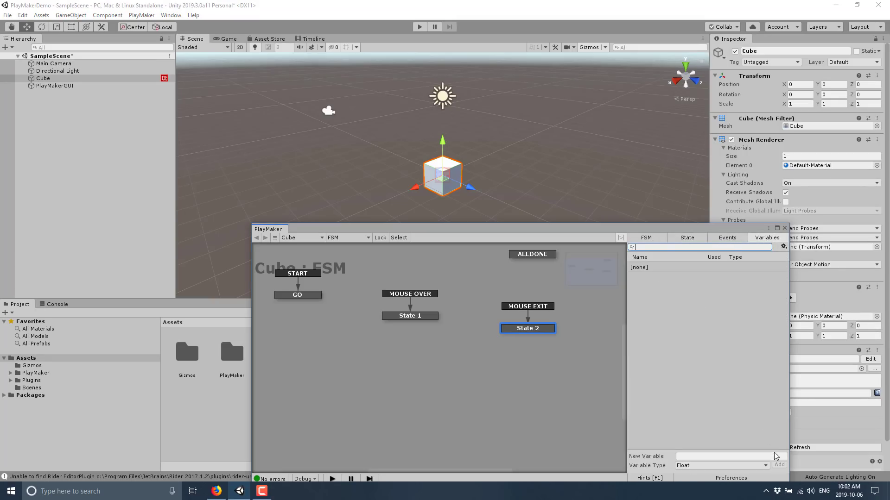
click(754, 456)
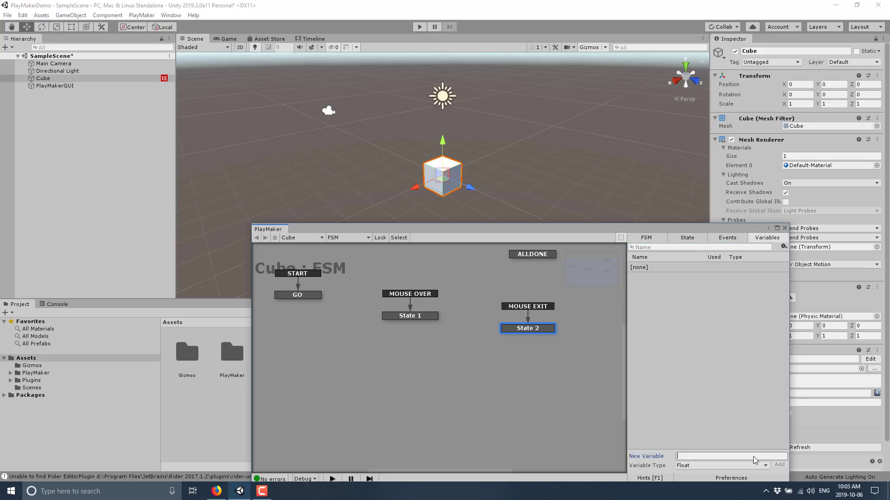
text(Mea)
text(ningOFLi)
text(fLife)
key(Return)
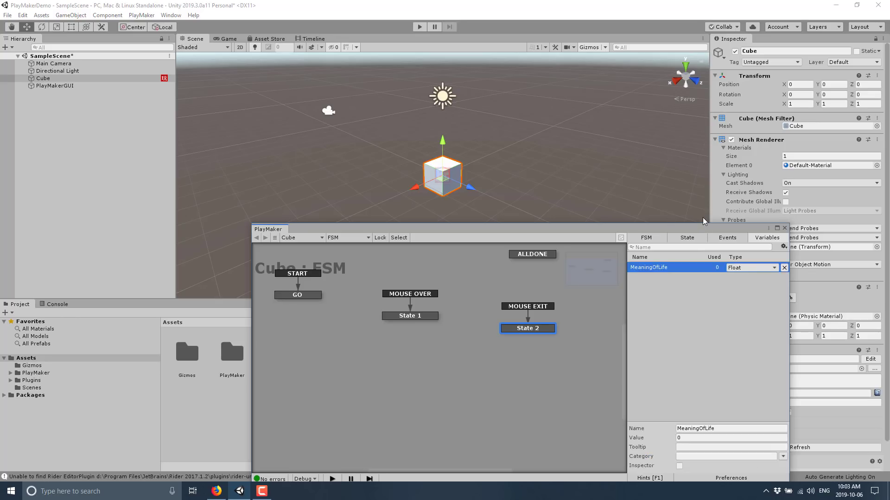
- View the data types available for the MeaningOfLife variable without changing its type, and return to State 2's settings
drag(713, 230, 714, 173)
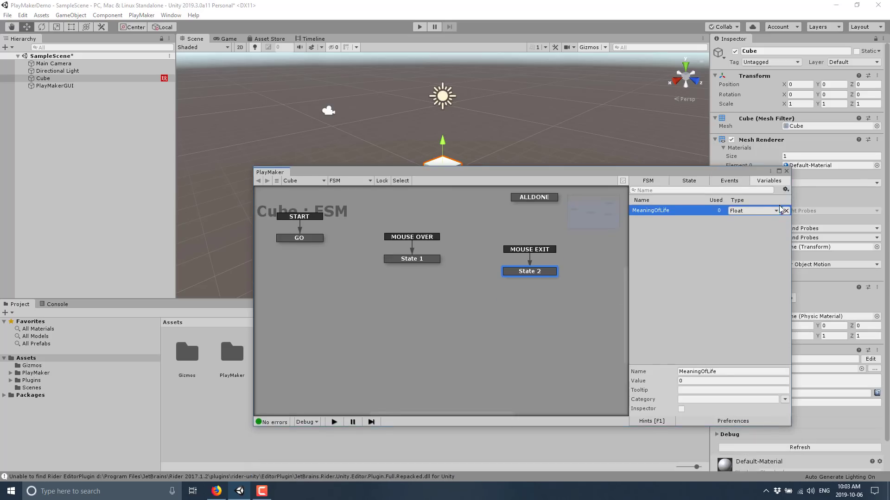
click(778, 211)
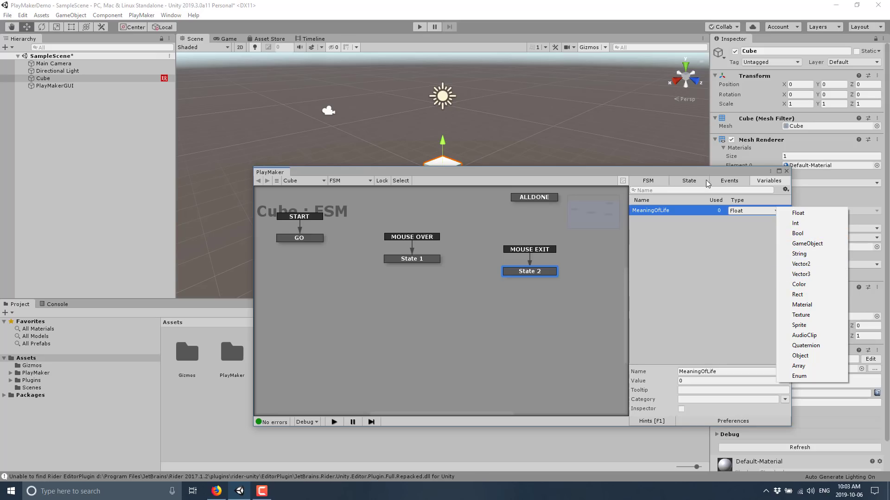
click(694, 185)
- Browse the action library's categories, including the Convert and Level actions, and close the library without adding an action
click(767, 408)
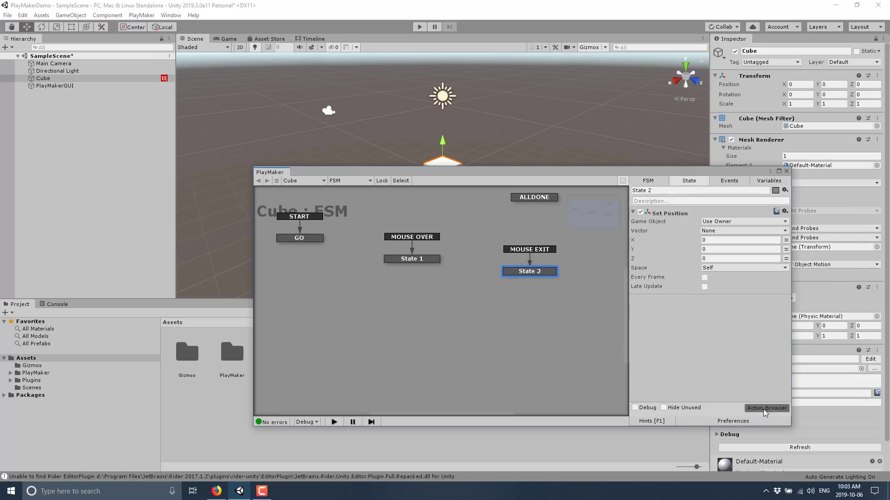
scroll(712, 93, up, 10)
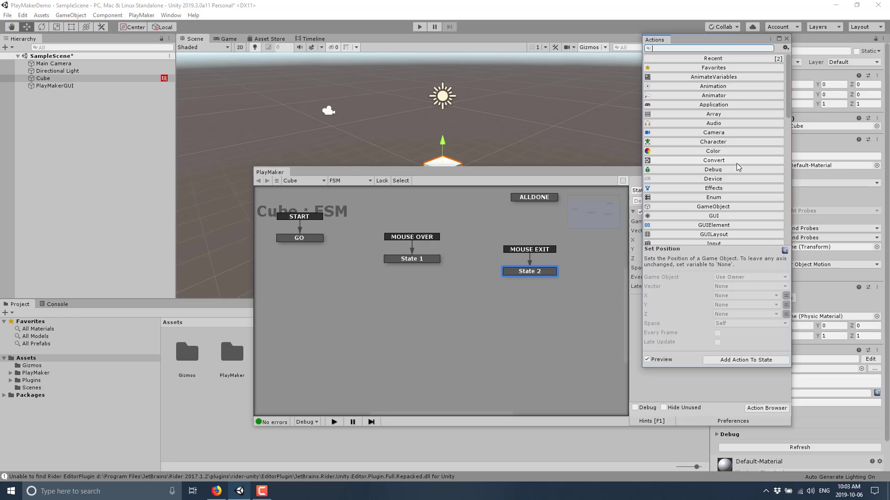
click(715, 153)
click(715, 153)
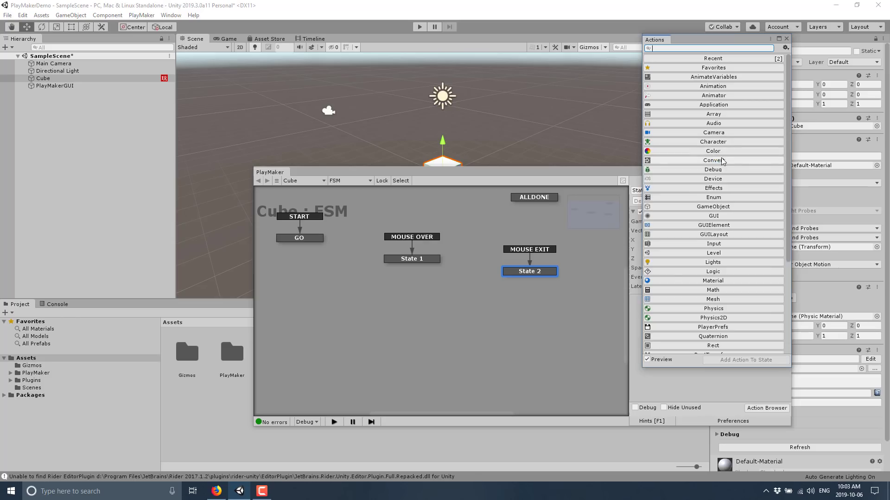
click(723, 160)
scroll(680, 161, down, 1)
scroll(686, 199, down, 4)
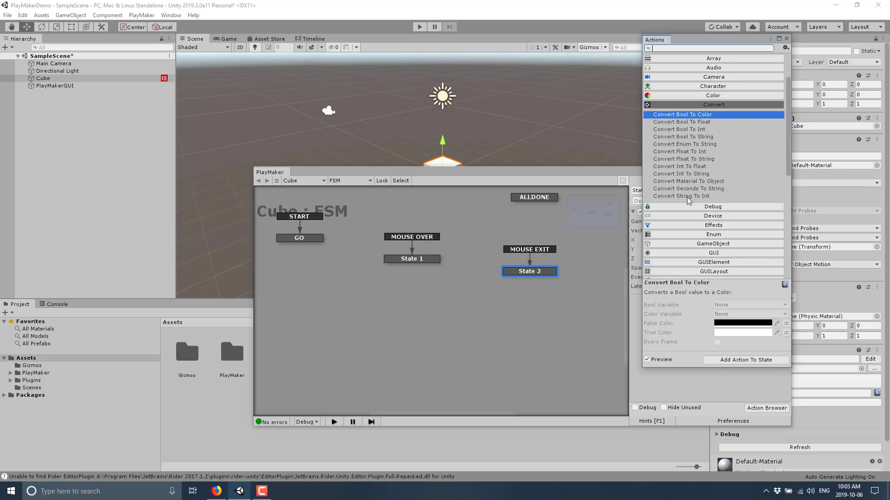
scroll(688, 201, down, 2)
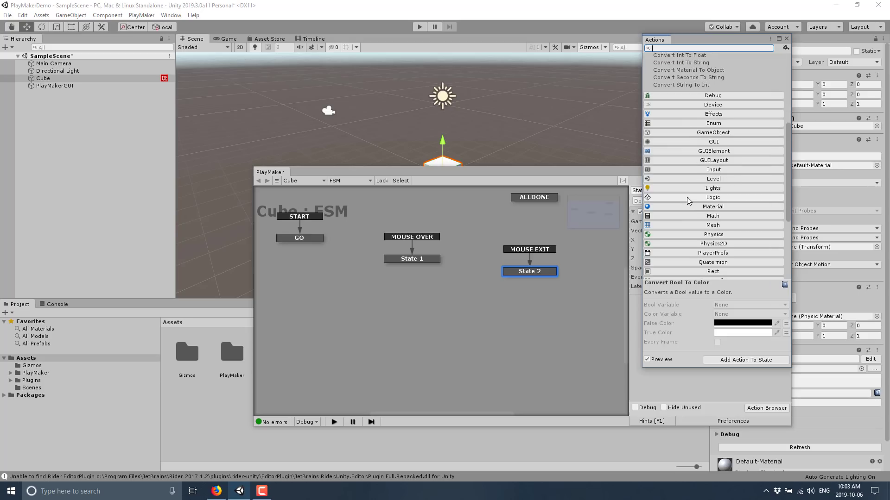
click(716, 151)
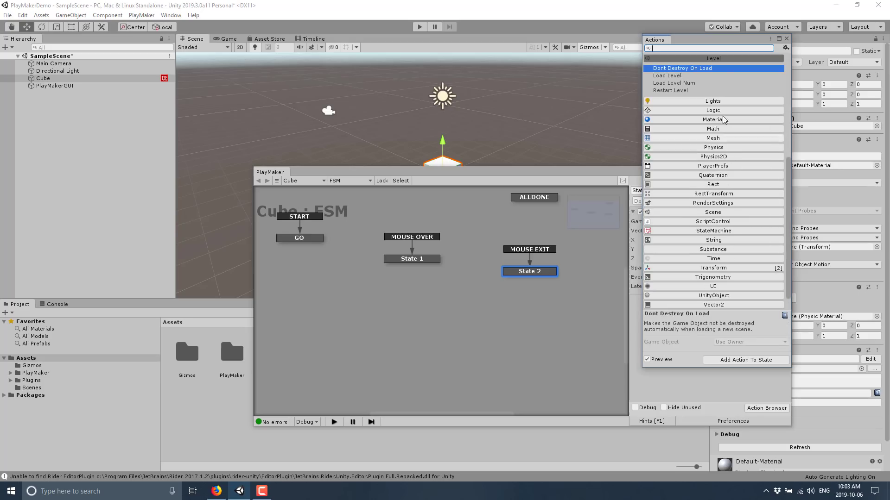
scroll(700, 129, up, 1)
scroll(693, 139, down, 2)
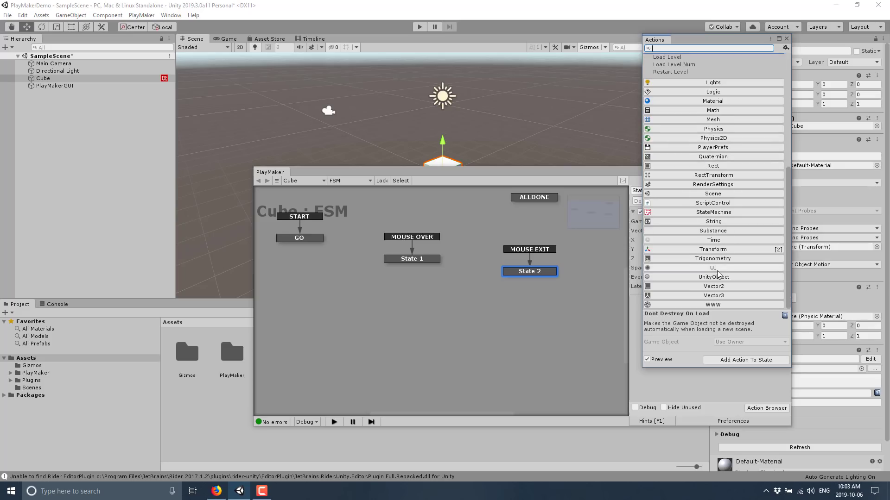
click(787, 38)
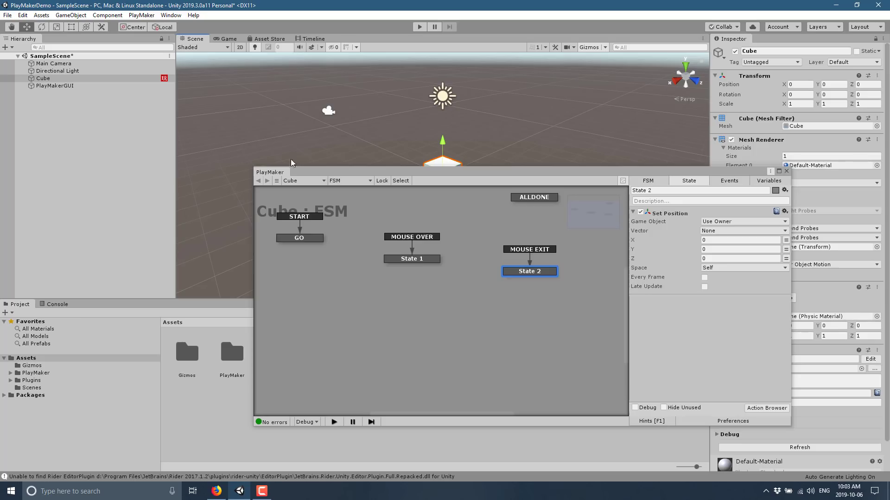
- Close the FSM editor and open PlayMaker's online Add-ons page in the web browser
drag(349, 172, 283, 121)
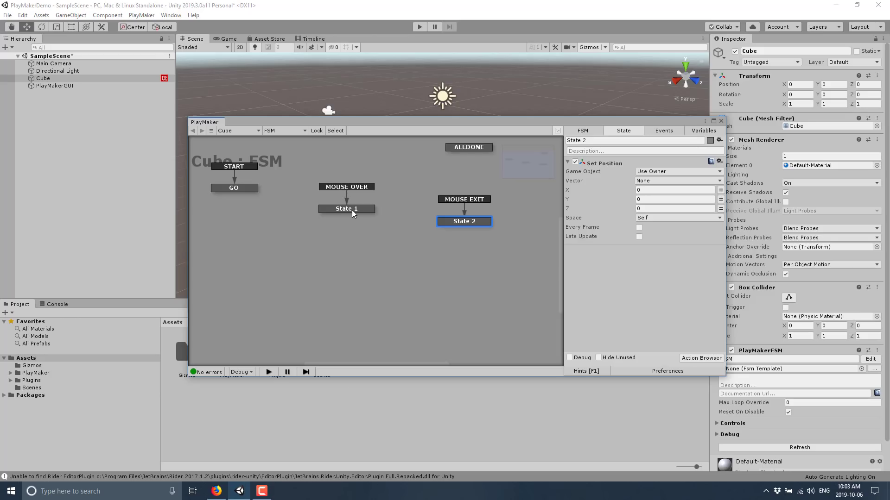
click(721, 121)
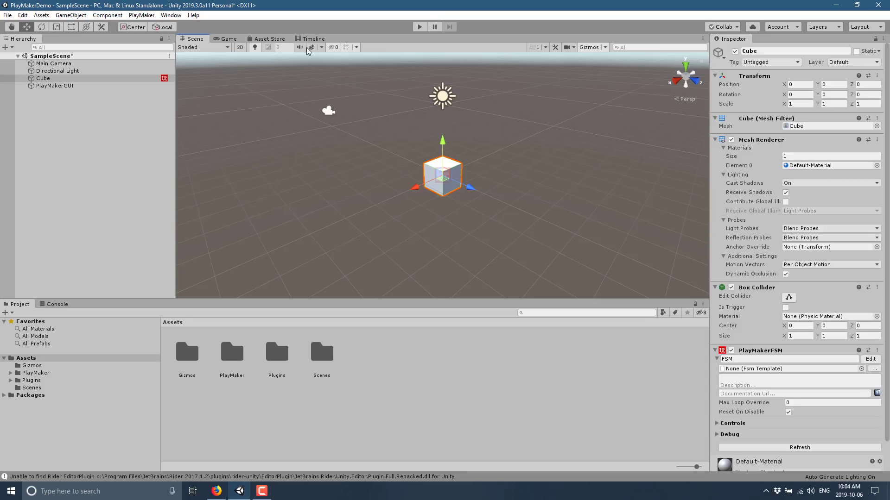
click(134, 16)
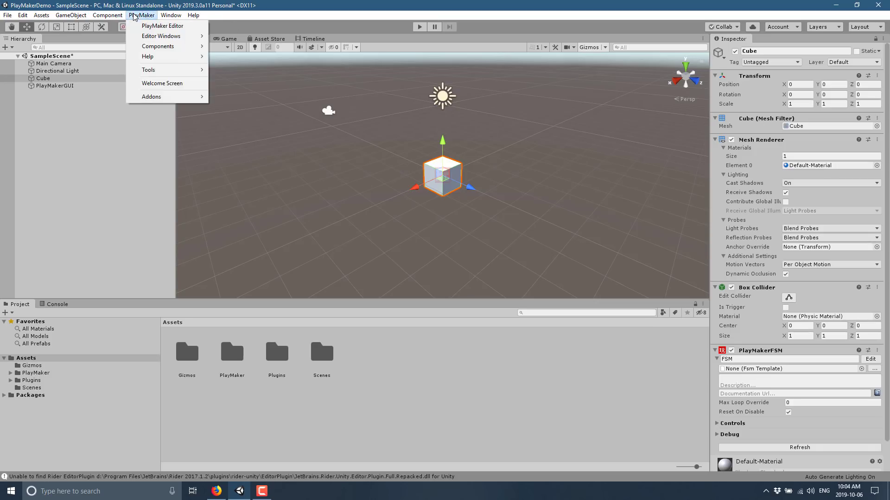
mouse_move(166, 36)
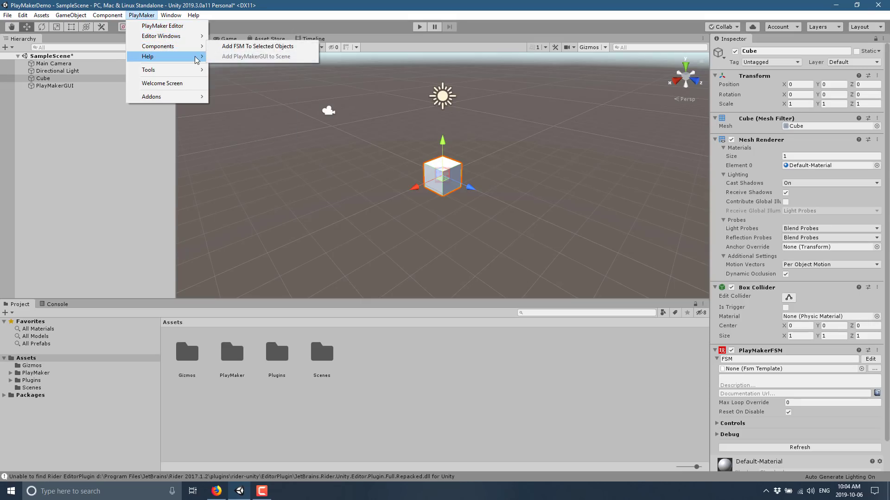
mouse_move(183, 59)
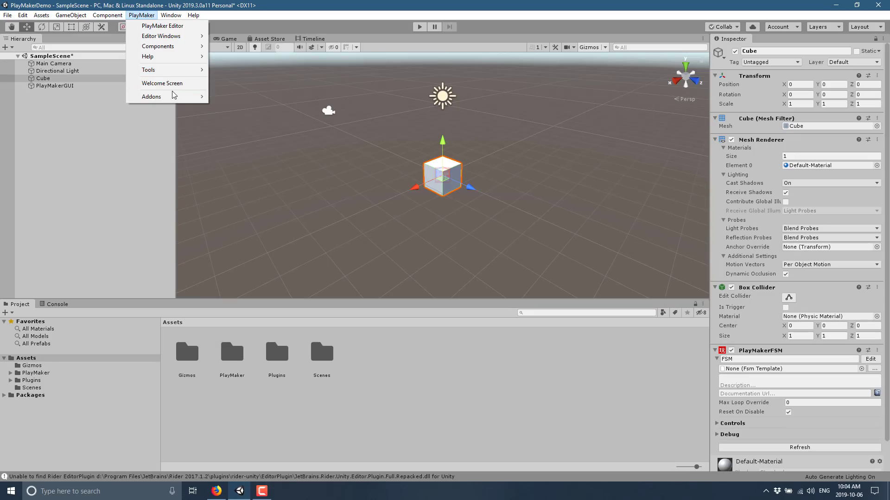
mouse_move(178, 96)
click(238, 96)
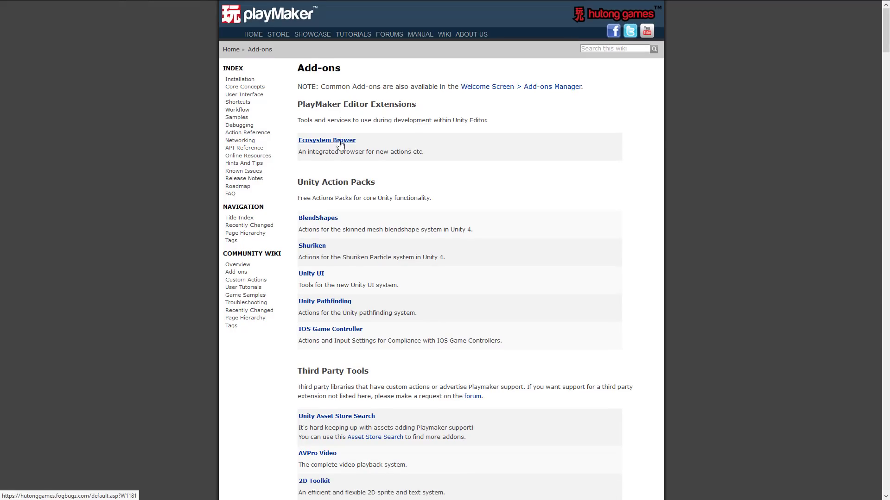
- Download the EcosystemBrowser package from the Ecosystem Browser add-on page, opening it with Unity Editor, and import all of its files
click(340, 141)
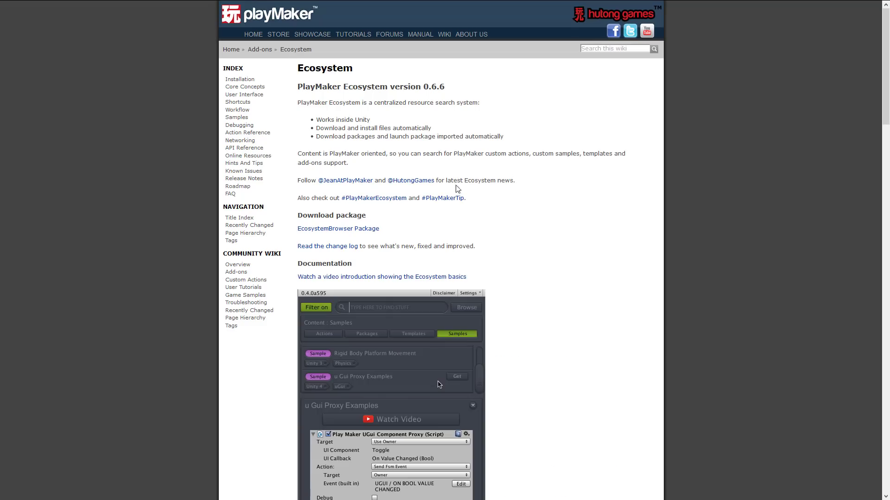
click(343, 229)
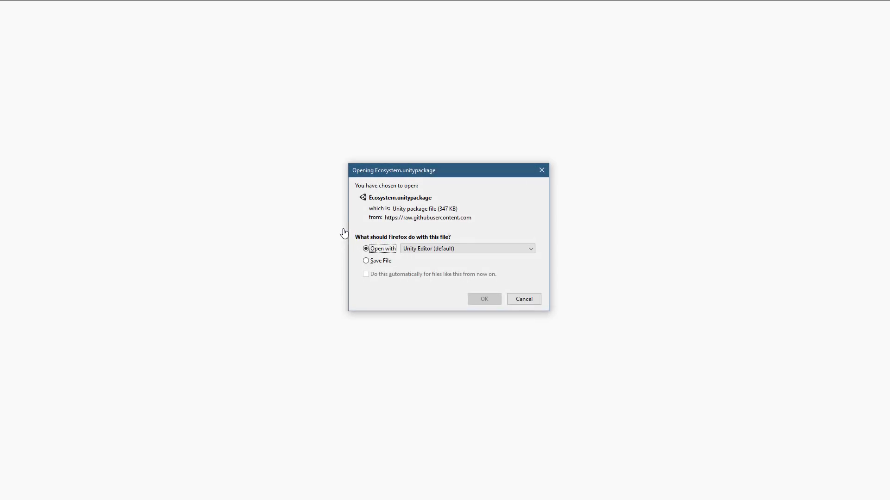
click(484, 298)
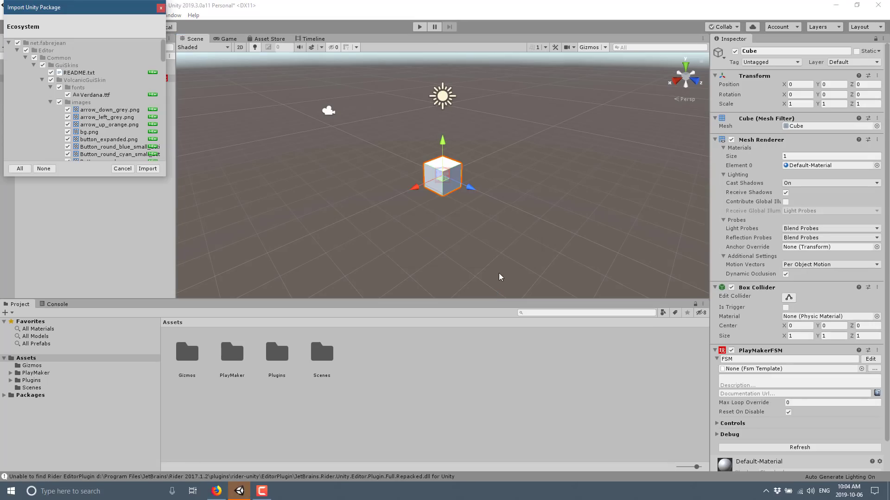
click(153, 175)
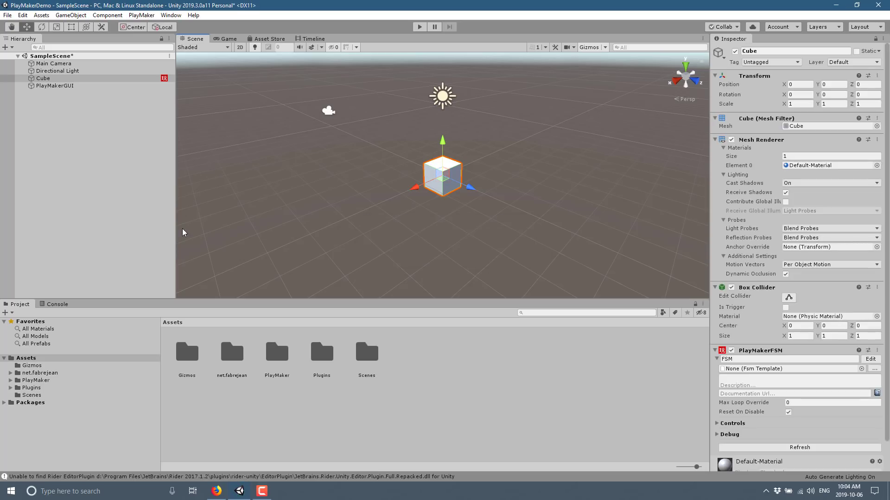
- Open the newly imported Ecosystem Browser from PlayMaker's Ecosystem add-on
click(142, 15)
mouse_move(167, 96)
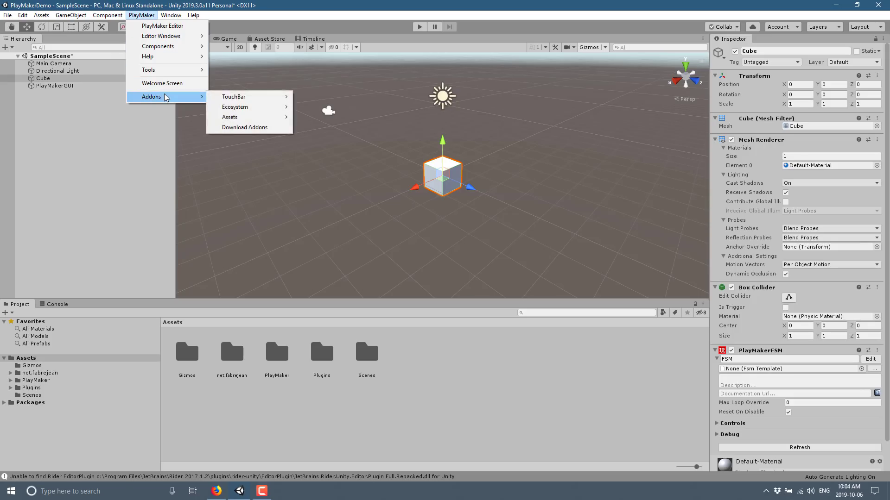
mouse_move(258, 97)
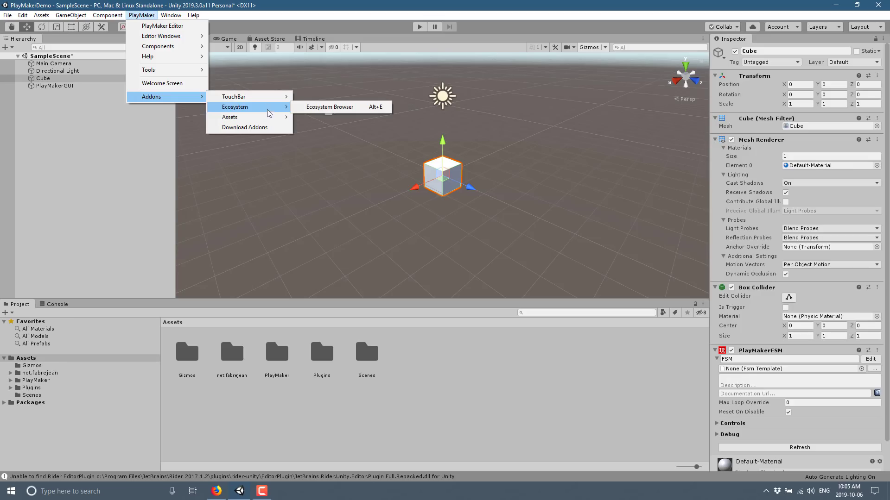
mouse_move(266, 112)
click(326, 107)
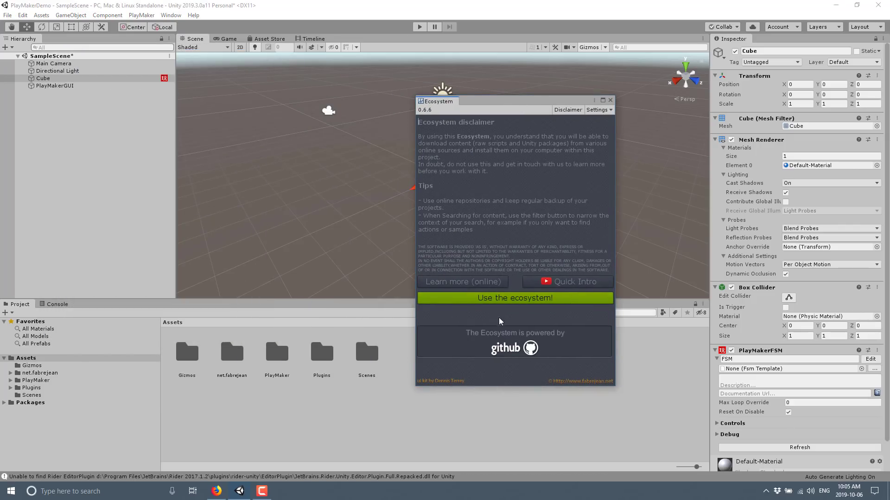
- Accept the Ecosystem disclaimer and browse the full list of available actions, samples, templates and packages
click(509, 301)
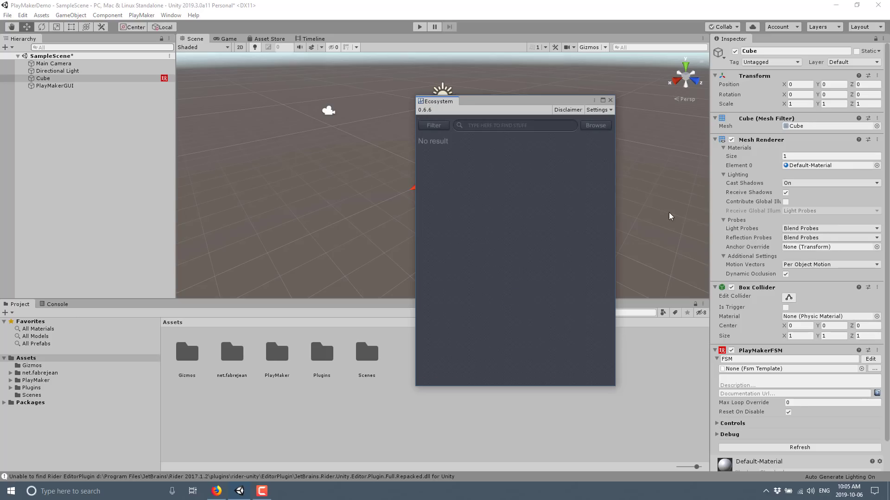
click(596, 126)
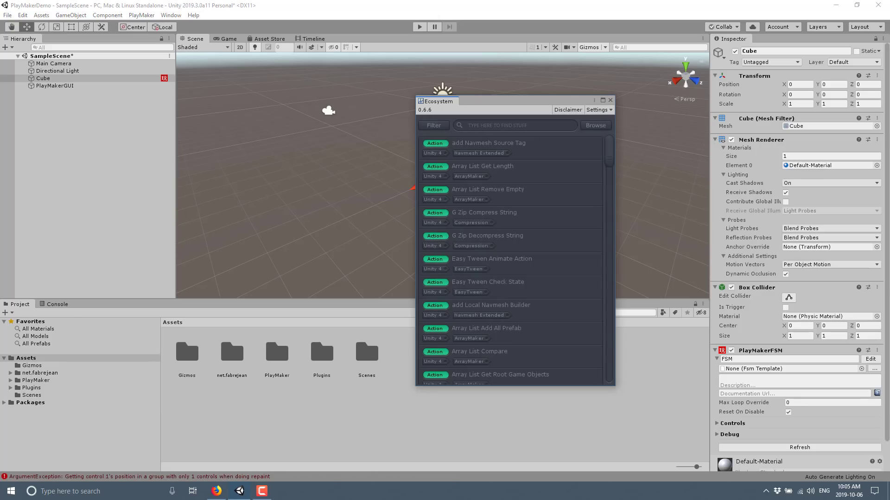
scroll(538, 191, down, 4)
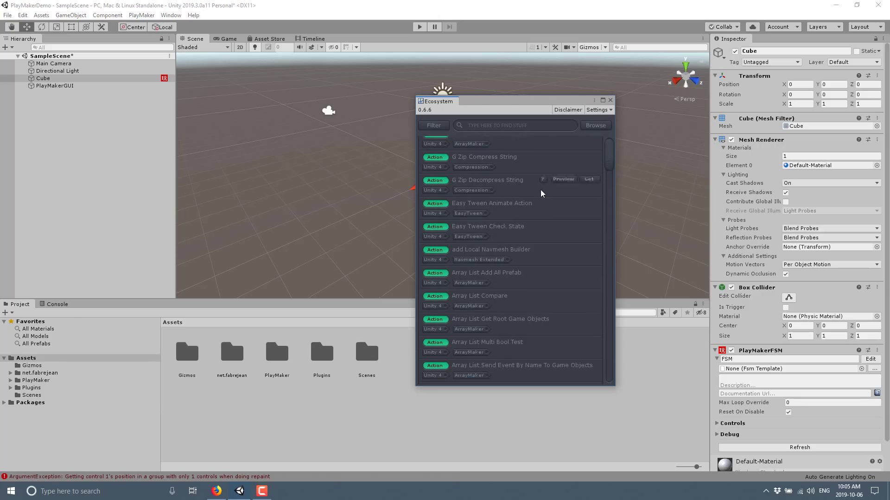
scroll(541, 194, down, 5)
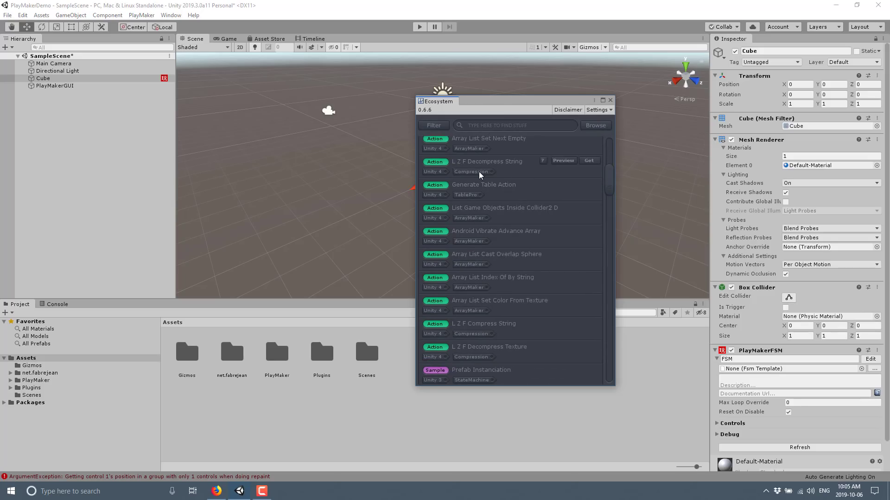
scroll(462, 245, down, 3)
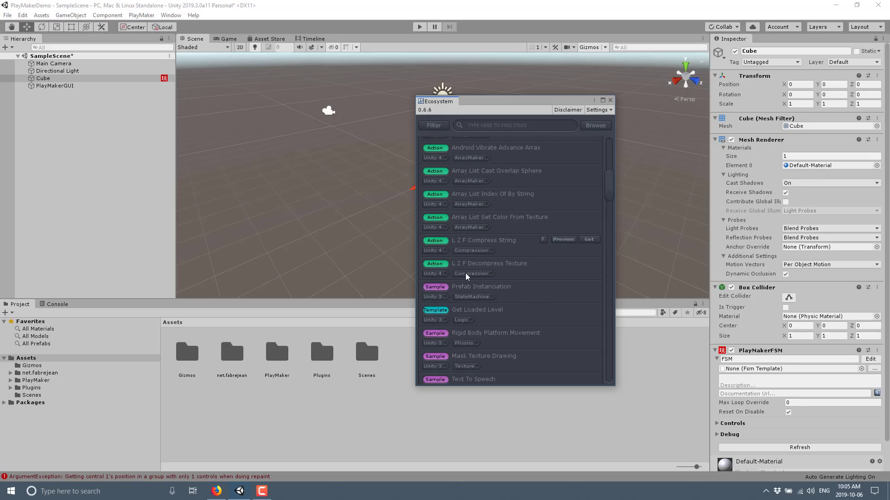
scroll(462, 252, up, 8)
scroll(465, 264, down, 8)
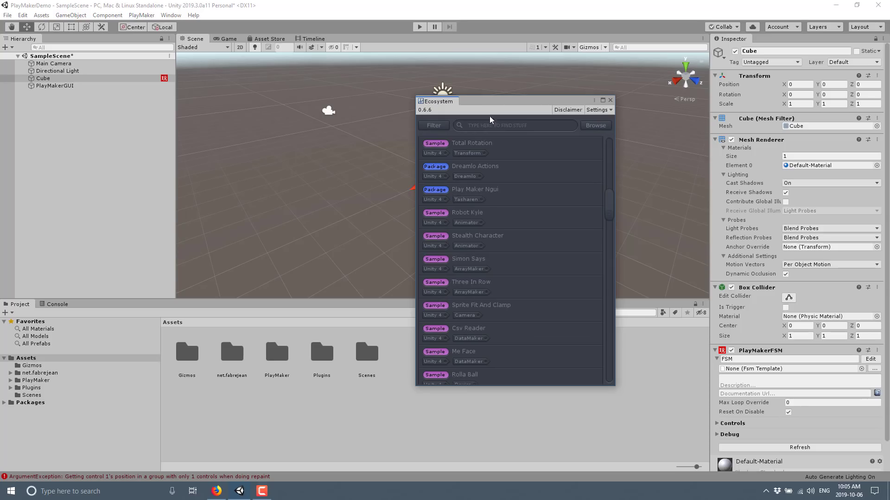
- Search the Ecosystem for "Physics", get the Shoot Missile sample and import all of its package files
text(Phyi)
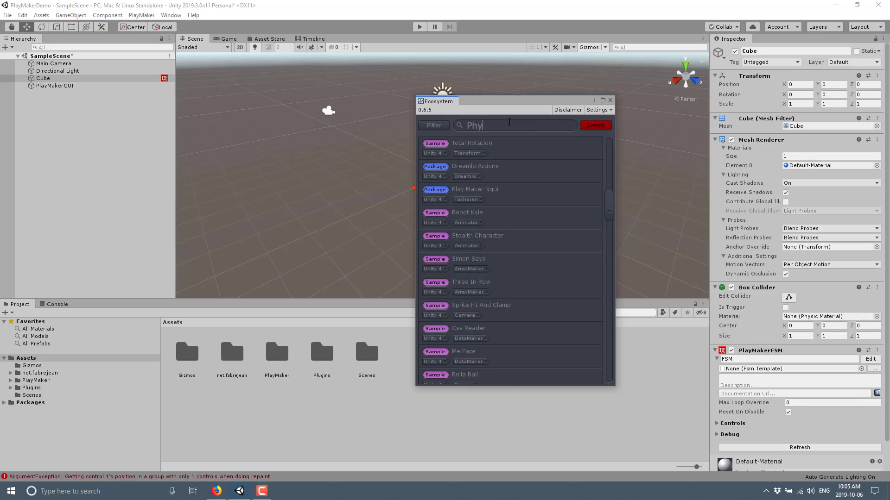
click(599, 125)
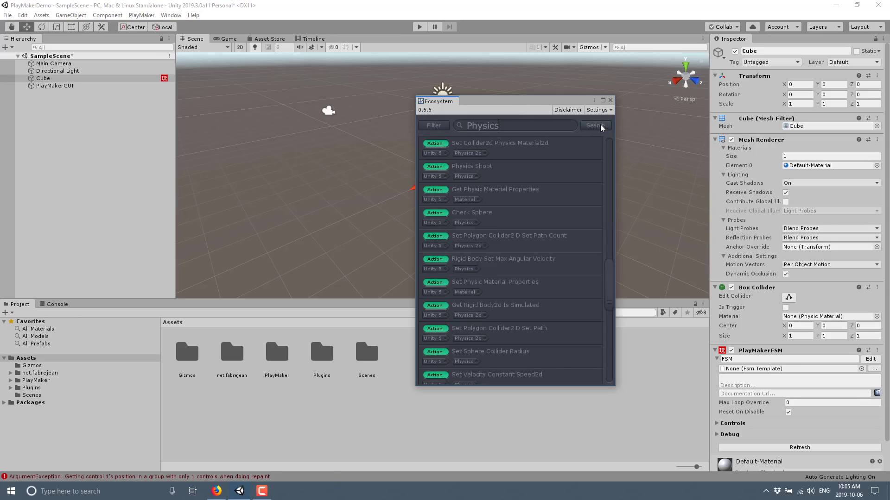
scroll(527, 275, down, 2)
scroll(527, 275, down, 6)
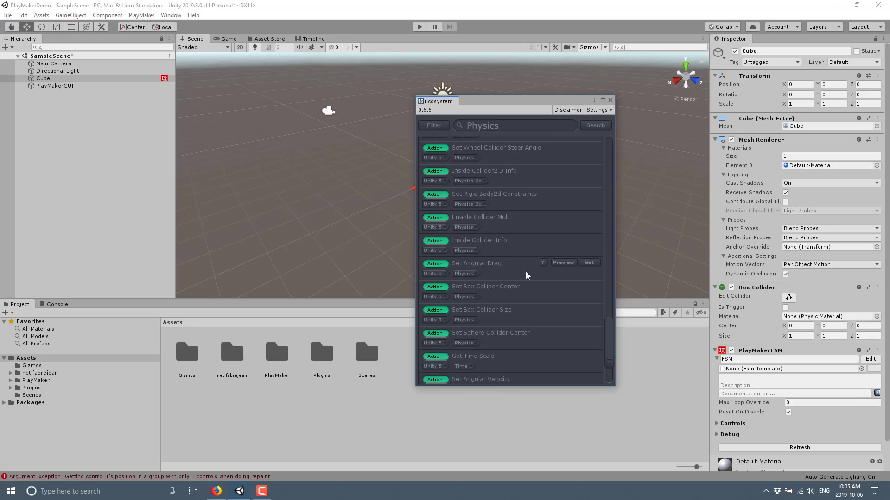
scroll(527, 275, down, 5)
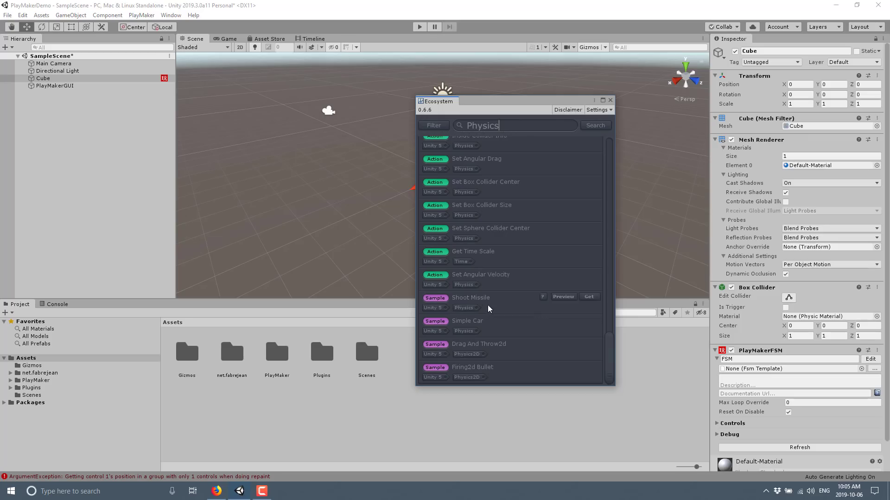
click(589, 297)
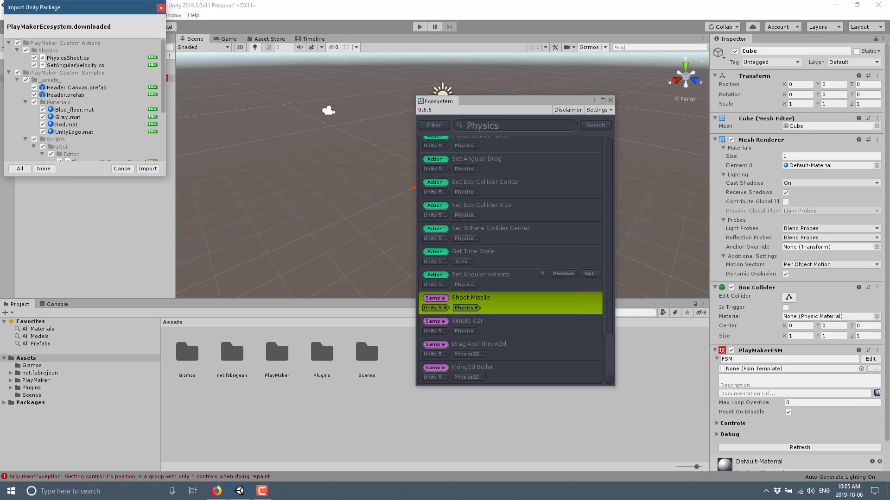
click(152, 169)
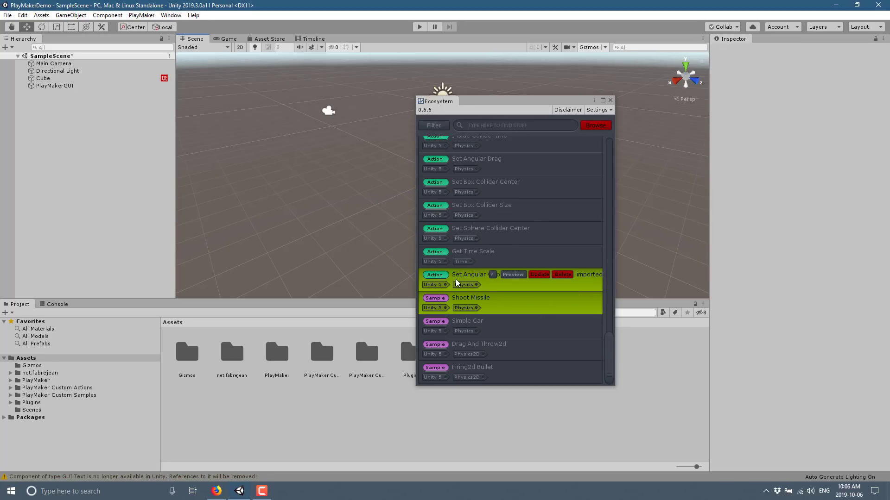
- Filter the Ecosystem content to Actions only and search for "shoot"
click(439, 126)
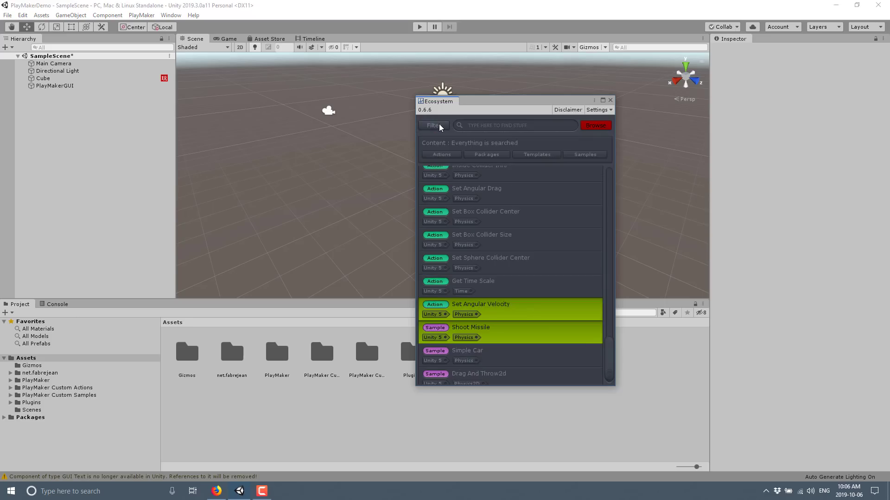
click(440, 126)
click(440, 126)
click(449, 155)
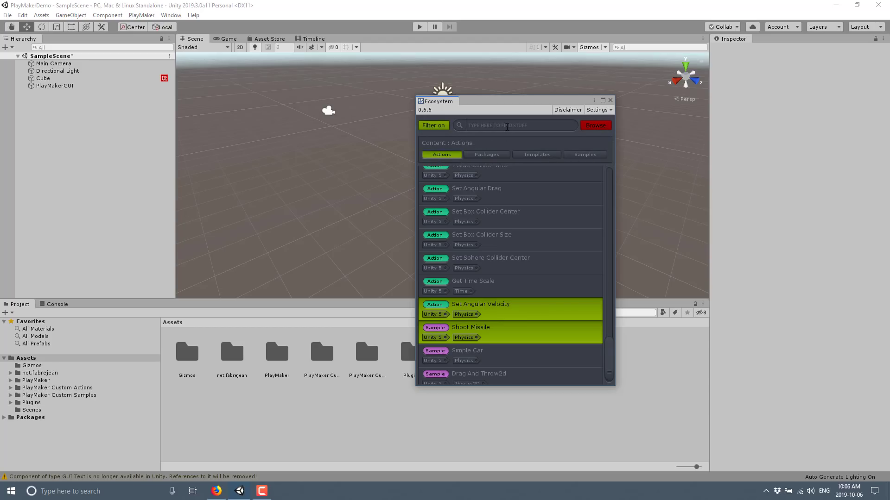
text(shoot)
click(591, 128)
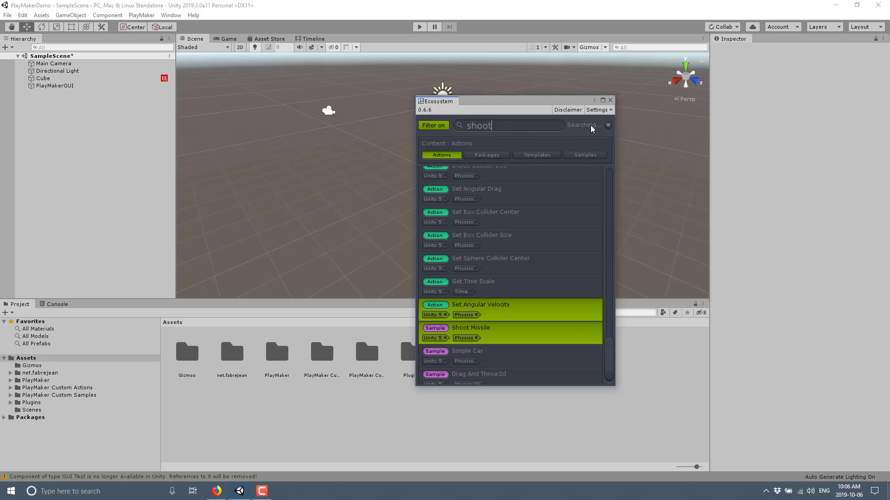
mouse_move(496, 178)
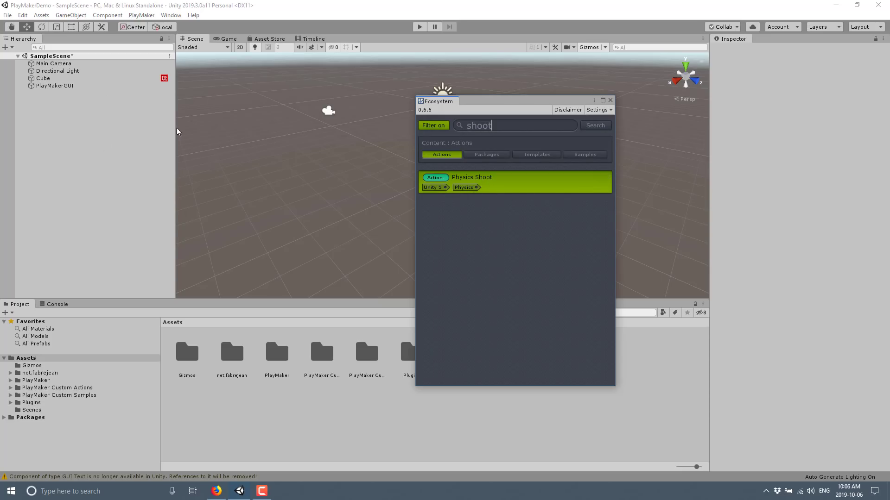
mouse_move(580, 175)
- Search the Ecosystem actions for "sound" and get the Play Audio Advance action
key(ctrl+a)
text(sound)
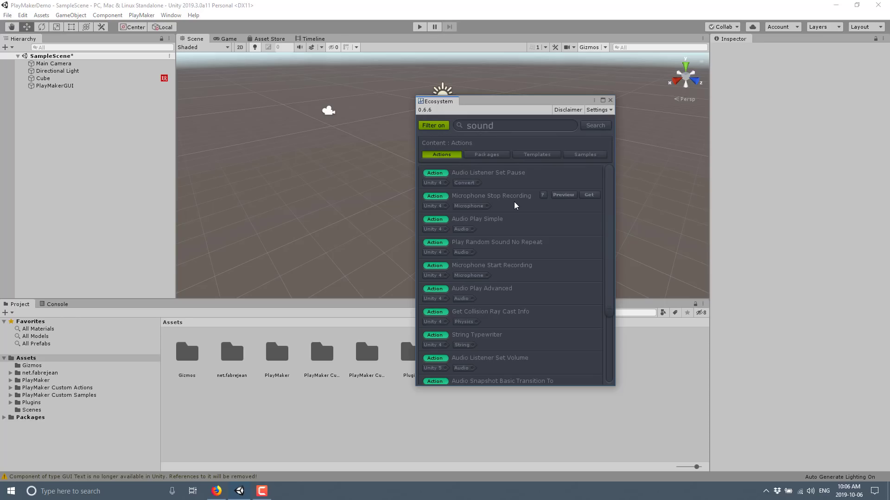
scroll(538, 234, down, 1)
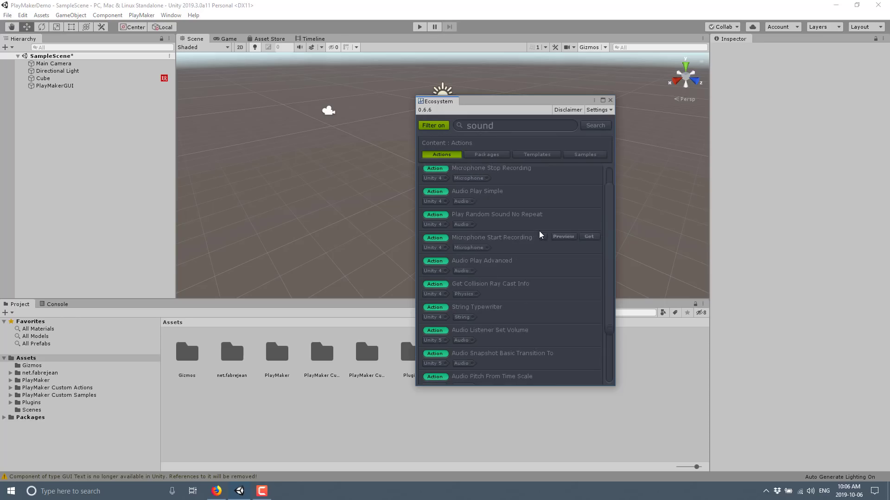
scroll(540, 235, down, 3)
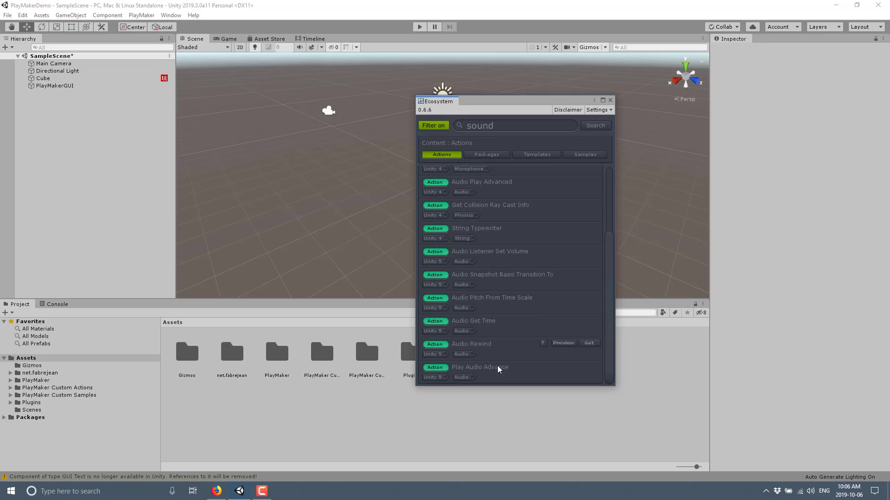
click(588, 366)
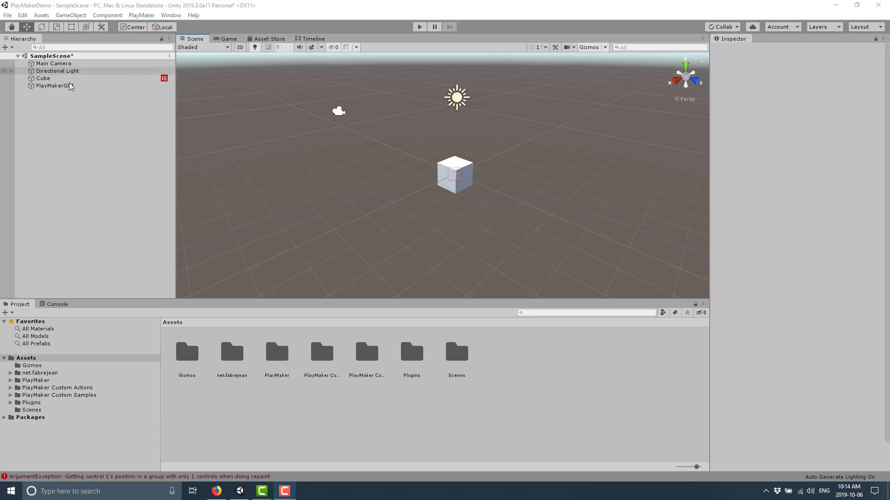
- Open the Cube's FSM in the PlayMaker Editor, check State 2's action library for Physics Shoot, and close the library without adding it
click(60, 79)
click(142, 15)
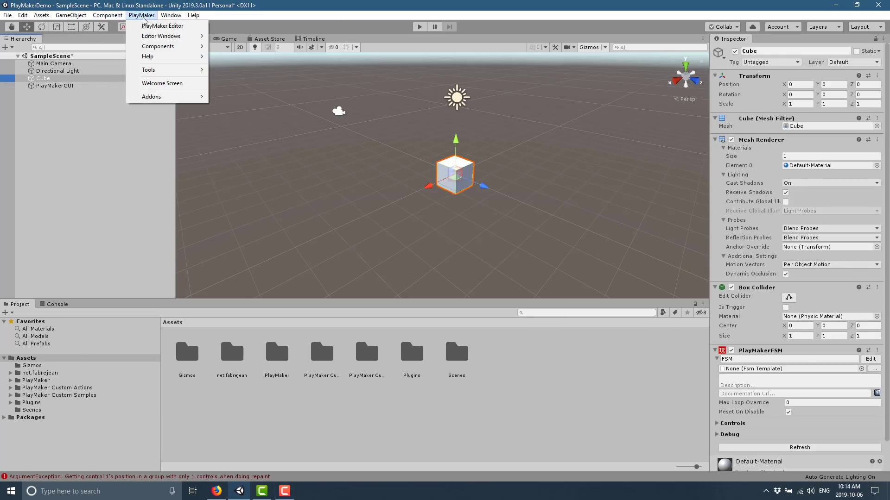
click(148, 25)
click(552, 247)
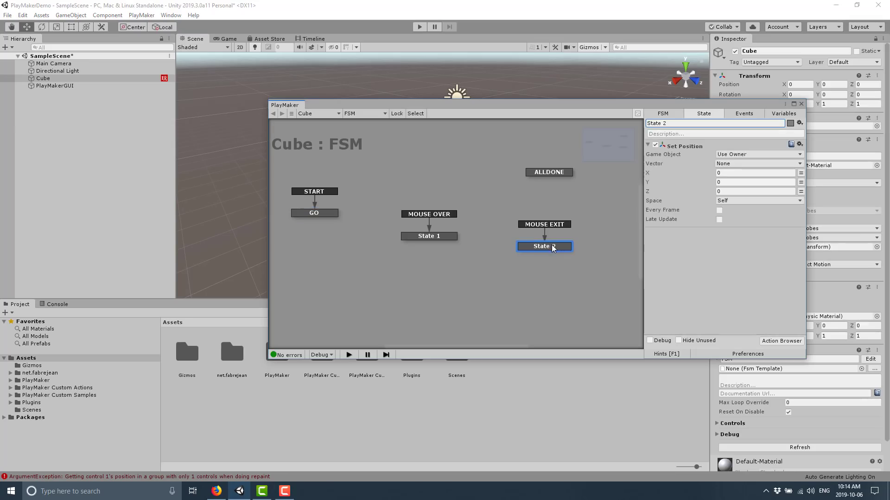
click(780, 343)
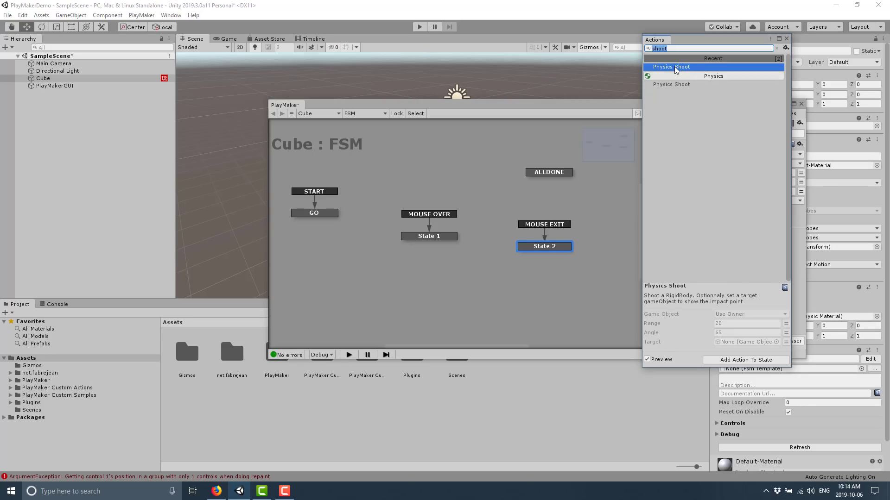
click(786, 38)
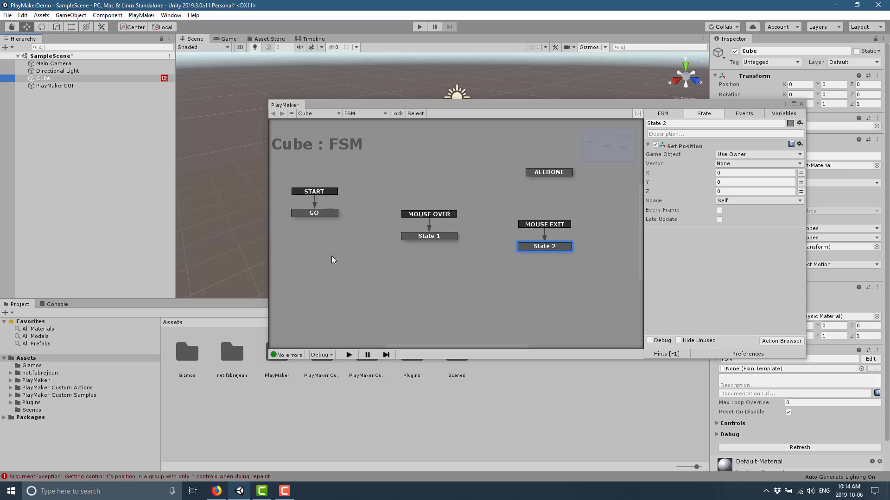
- Switch to the web browser and look through the games made with PlayMaker on its Showcase page
click(217, 492)
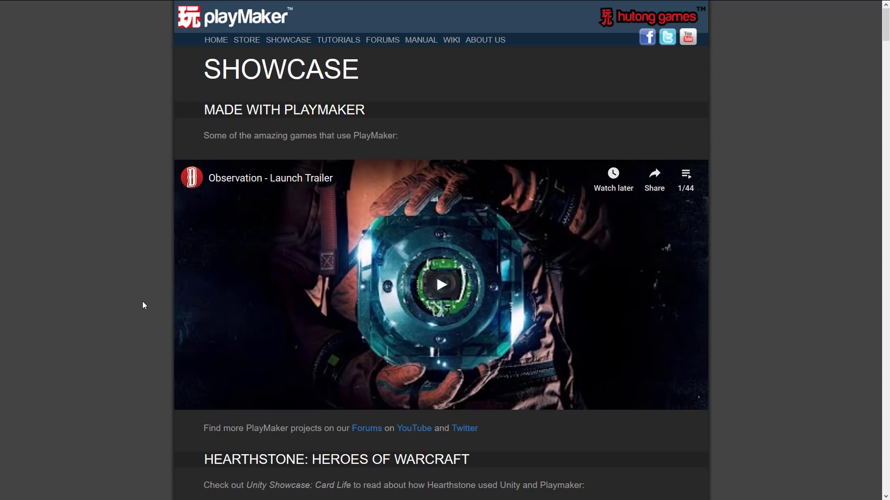
ctrl+scroll(143, 302, up, 2)
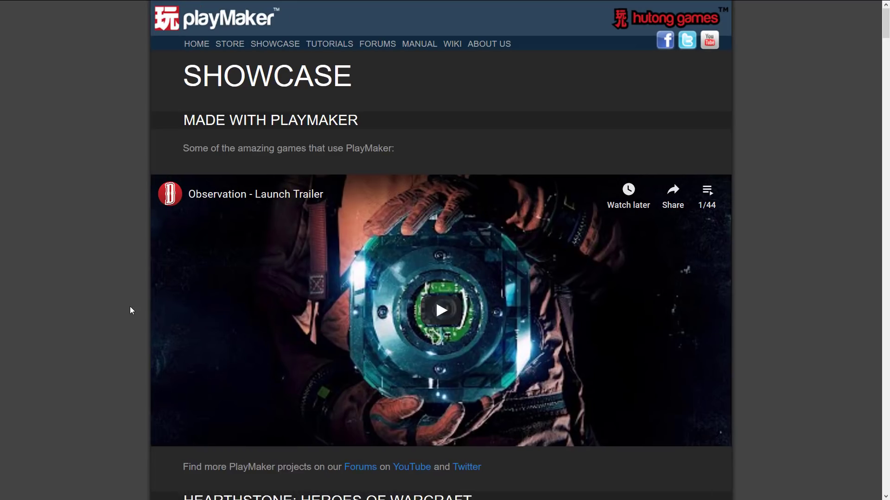
scroll(226, 324, down, 10)
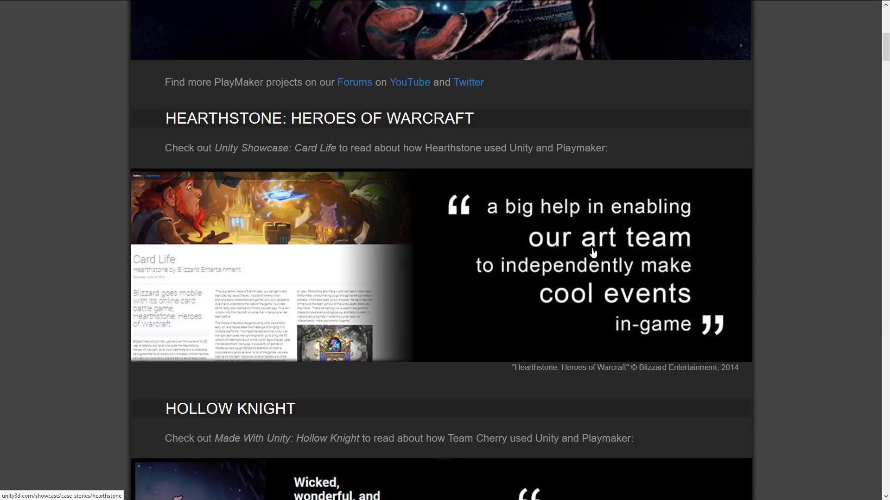
scroll(592, 252, down, 3)
scroll(593, 252, down, 1)
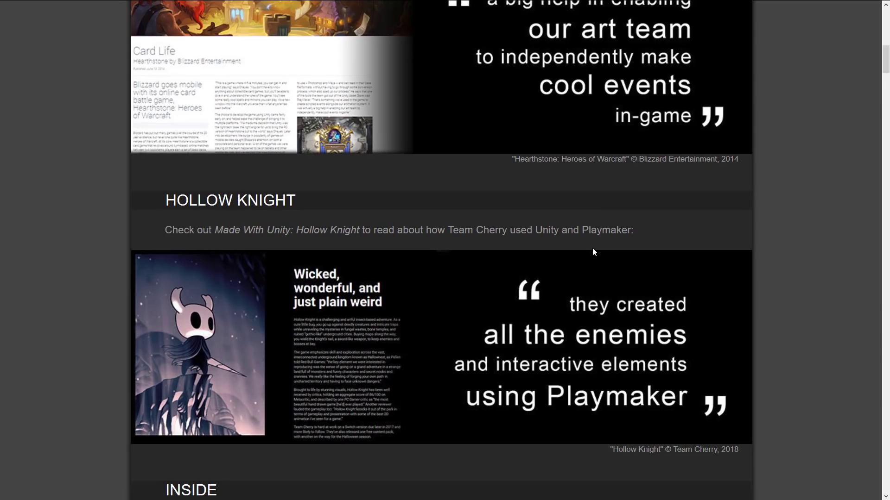
scroll(602, 225, down, 3)
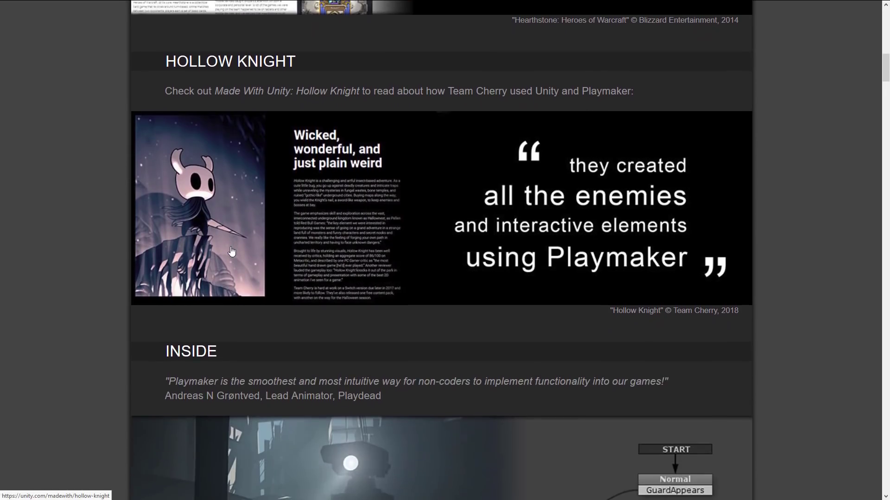
scroll(240, 250, down, 7)
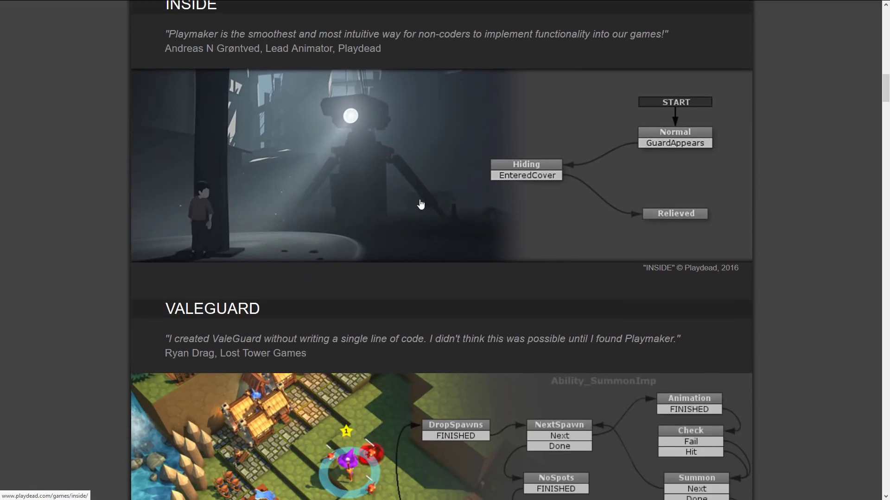
scroll(469, 222, down, 6)
scroll(469, 222, down, 8)
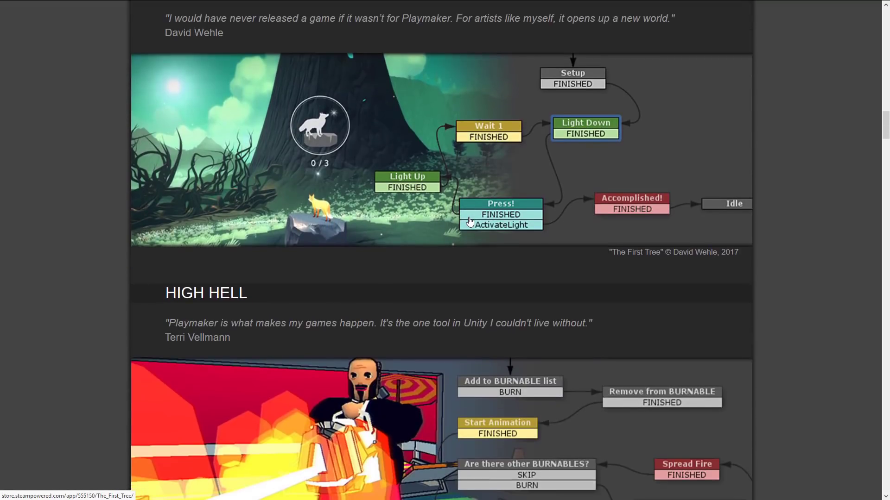
scroll(470, 222, down, 9)
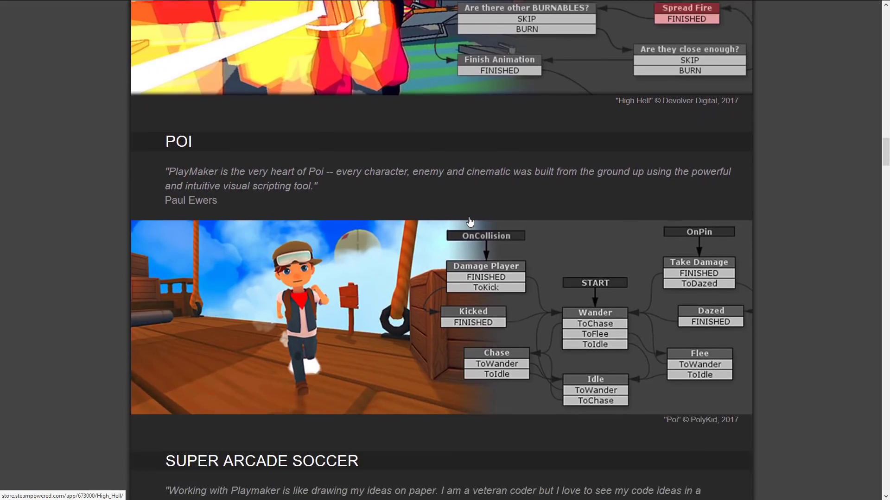
scroll(470, 222, down, 9)
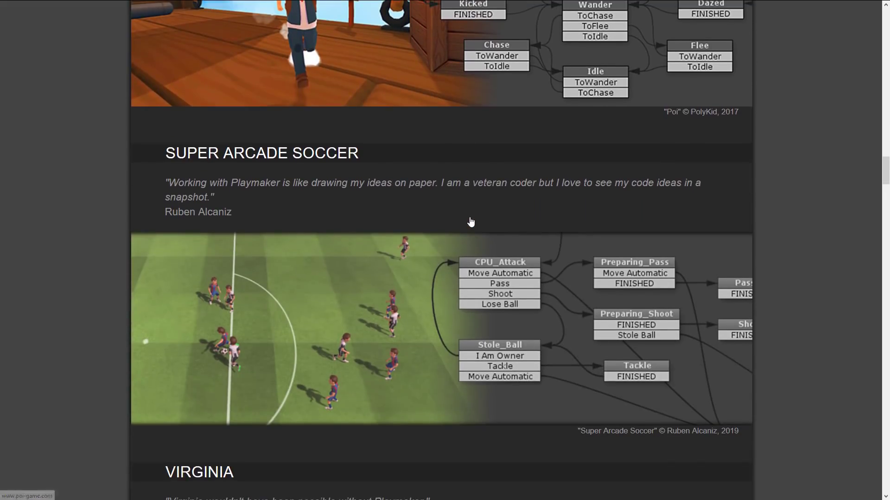
scroll(470, 221, down, 10)
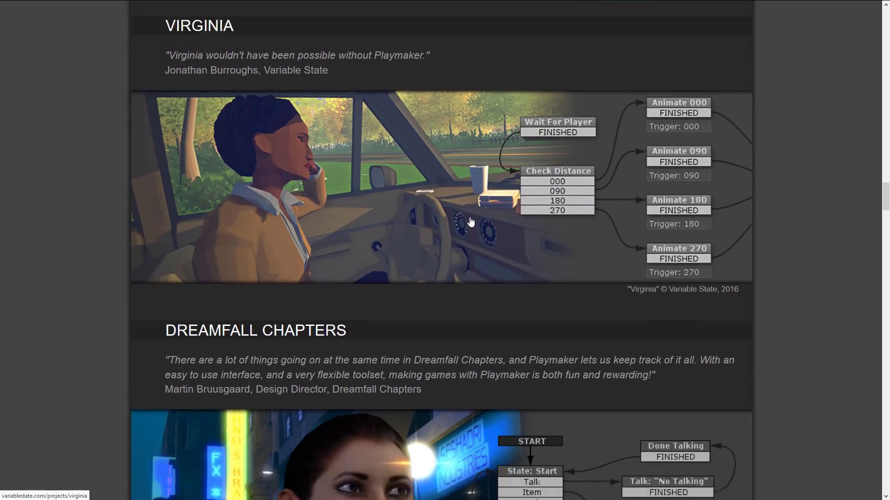
scroll(471, 222, down, 2)
scroll(471, 222, down, 12)
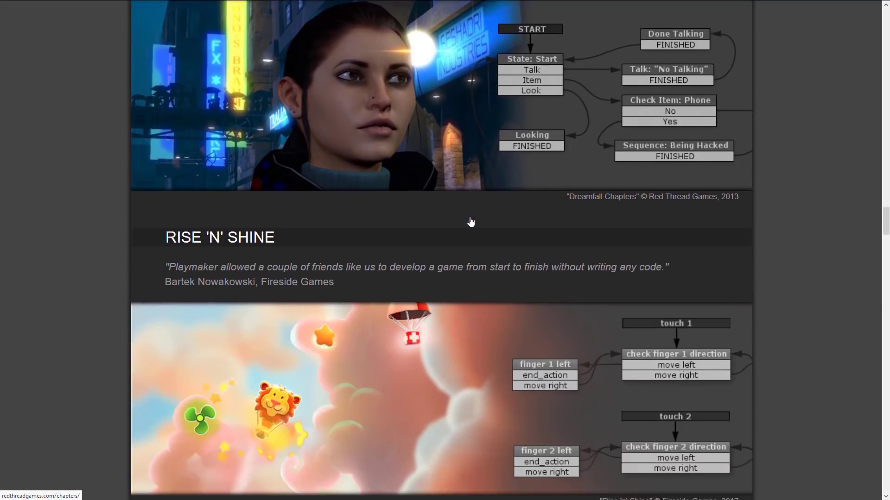
- Examine the remaining games on the PlayMaker Showcase page, from Rise 'n' Shine through to the TestLab - Add Force sample
scroll(470, 221, down, 14)
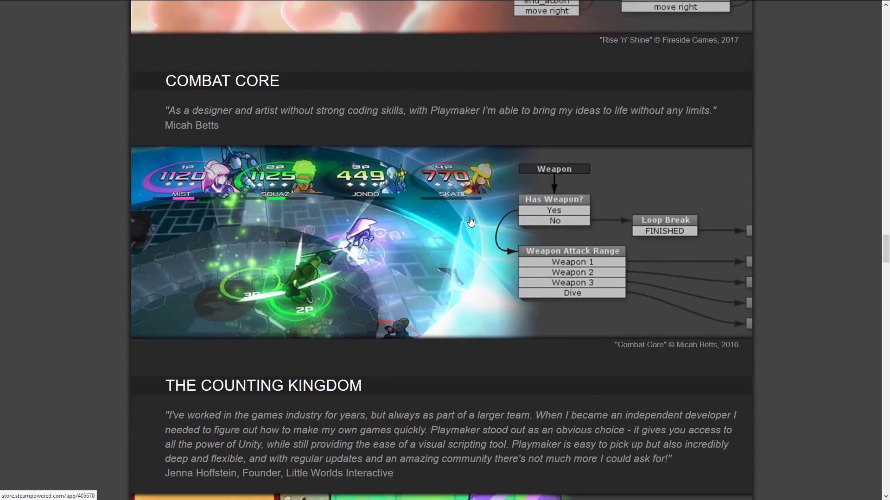
scroll(470, 221, down, 10)
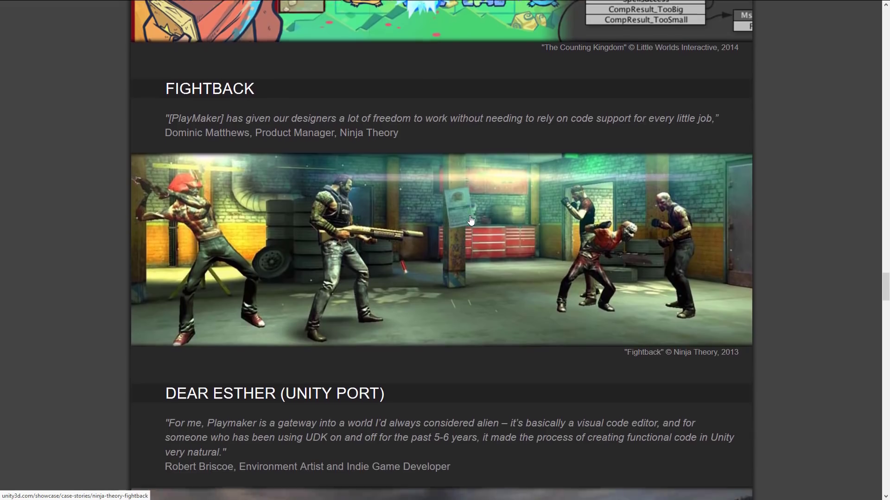
scroll(471, 221, down, 4)
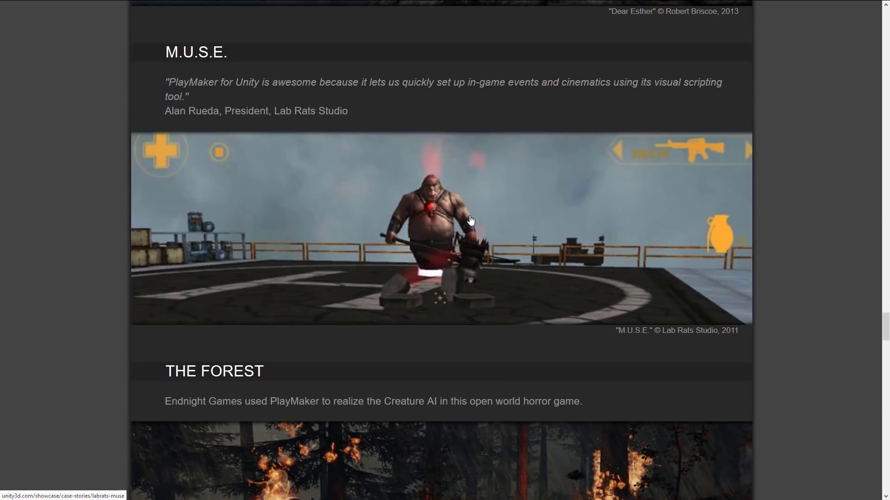
scroll(471, 221, up, 6)
scroll(561, 276, down, 13)
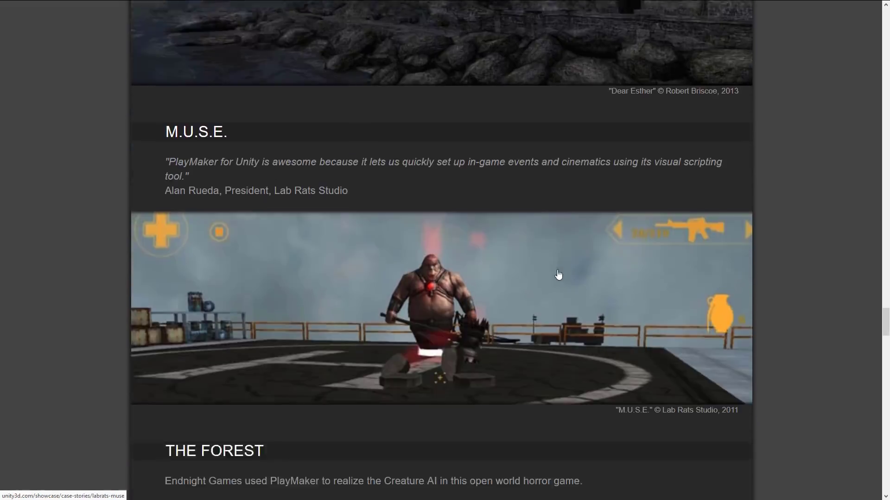
scroll(479, 267, down, 12)
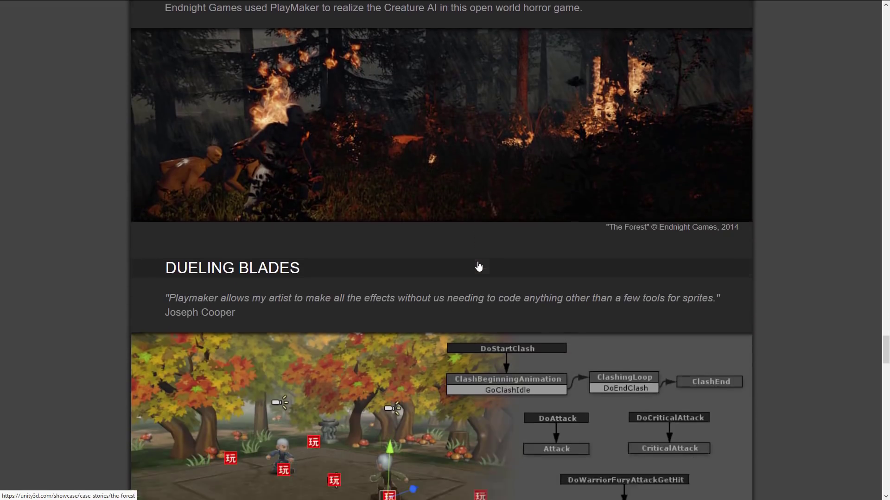
scroll(479, 264, down, 13)
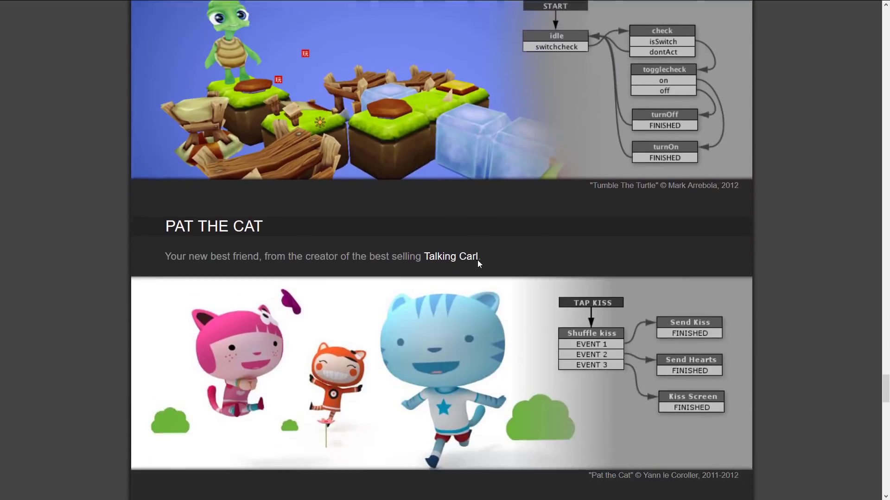
scroll(478, 265, down, 7)
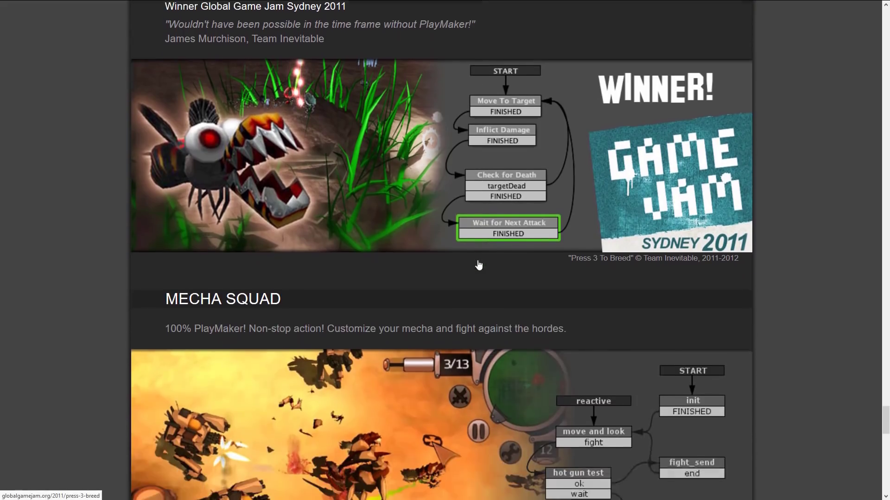
scroll(478, 265, down, 5)
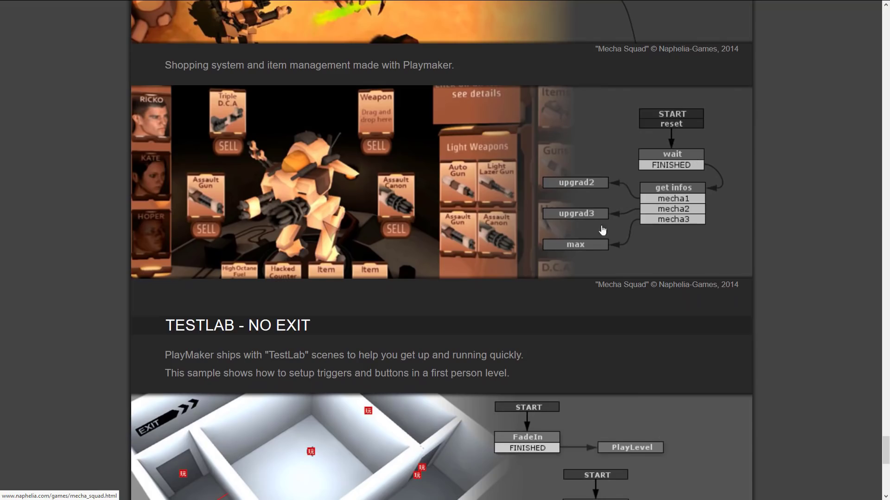
scroll(457, 215, down, 4)
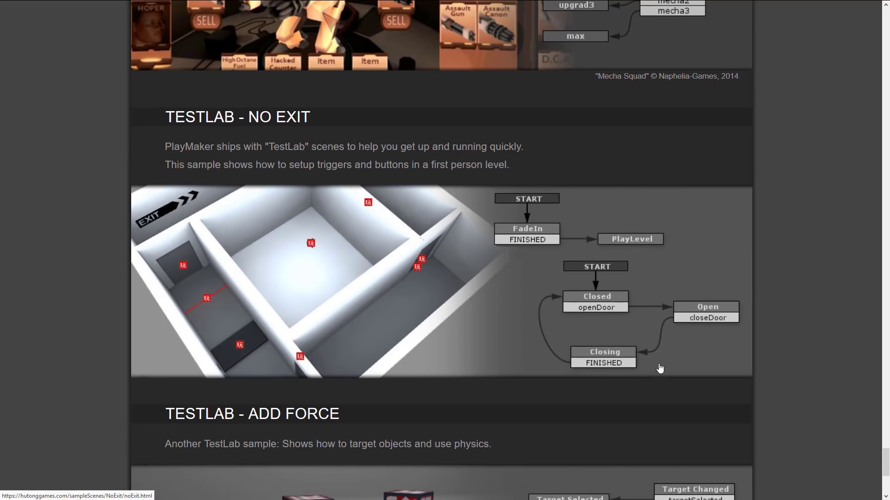
scroll(686, 376, down, 5)
scroll(686, 375, down, 1)
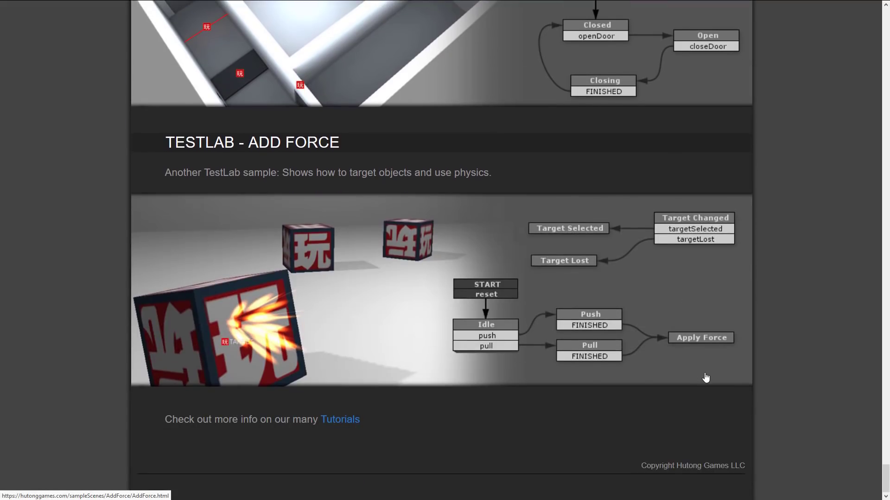
- Review the showcased games back up past INSIDE and Hollow Knight to the Showcase heading, and switch to the Humble Unity Bundle 2019 page
scroll(706, 377, up, 20)
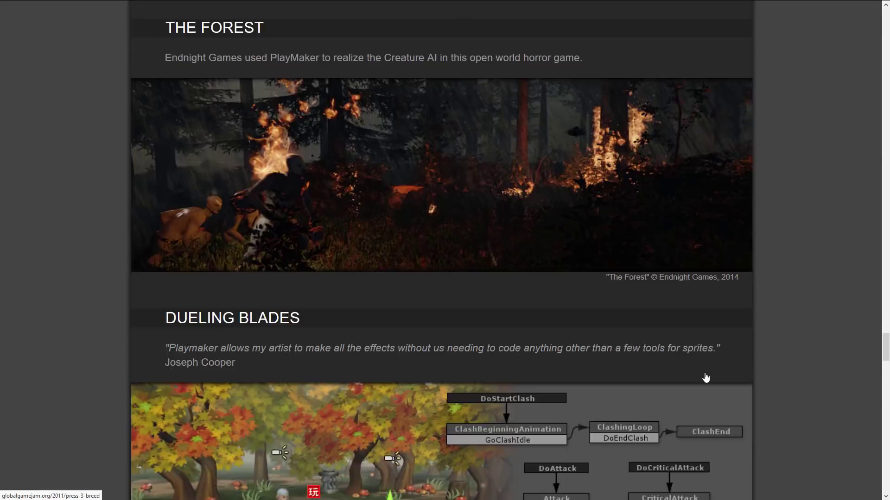
scroll(705, 377, up, 20)
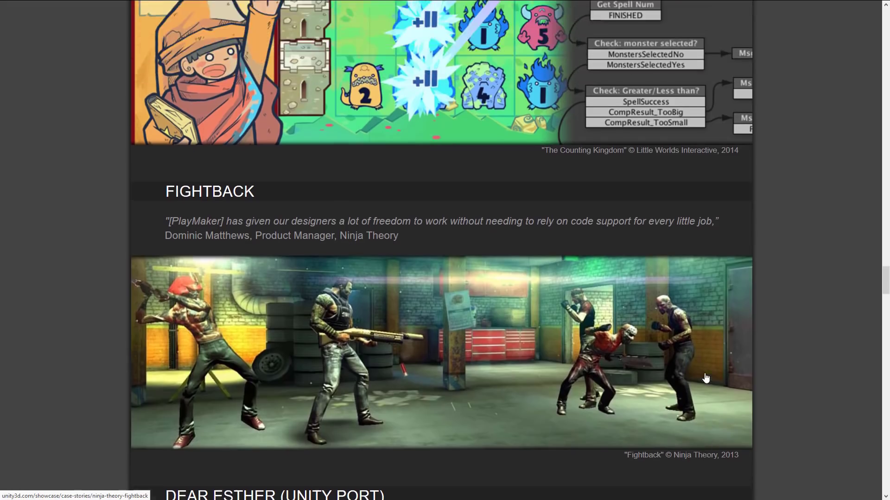
scroll(705, 377, up, 20)
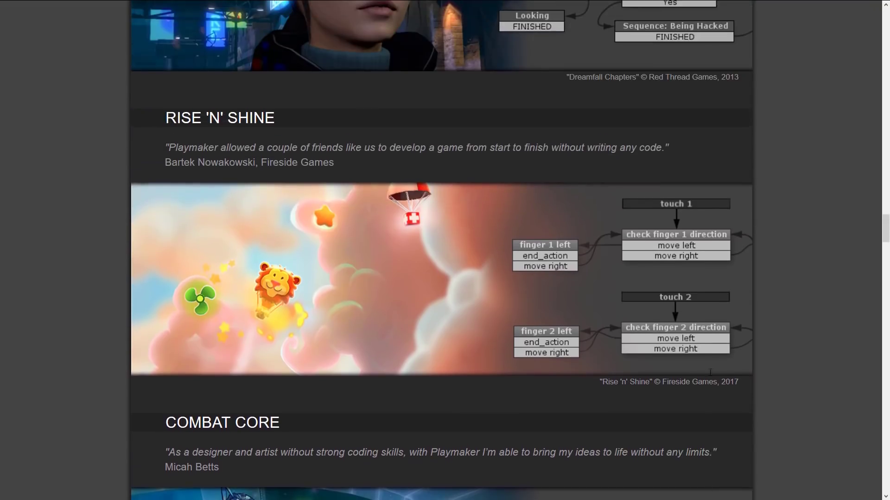
scroll(710, 373, up, 12)
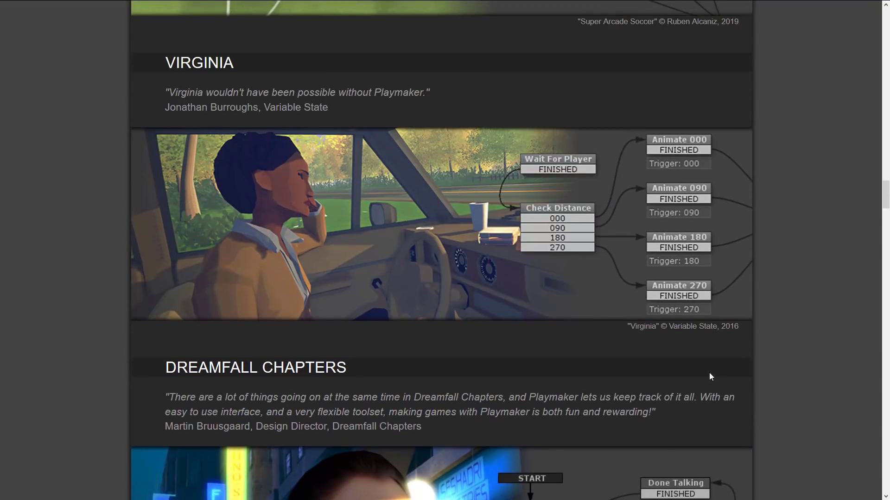
scroll(710, 377, up, 12)
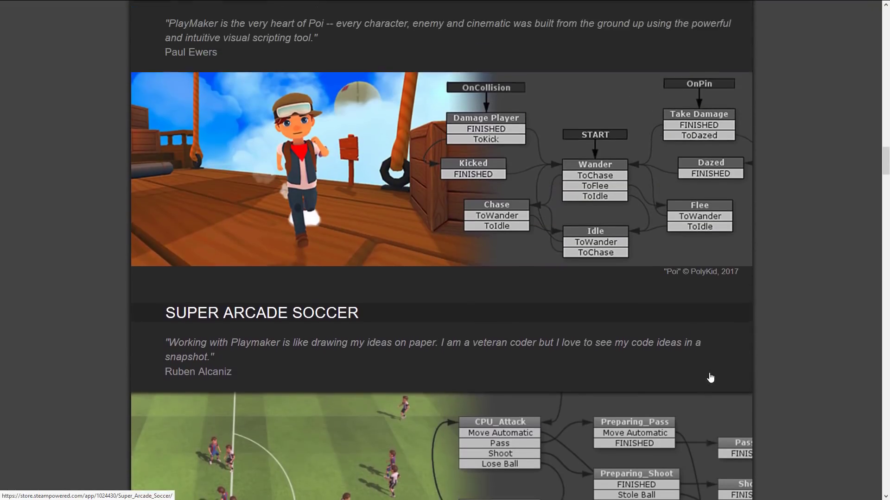
scroll(710, 378, up, 3)
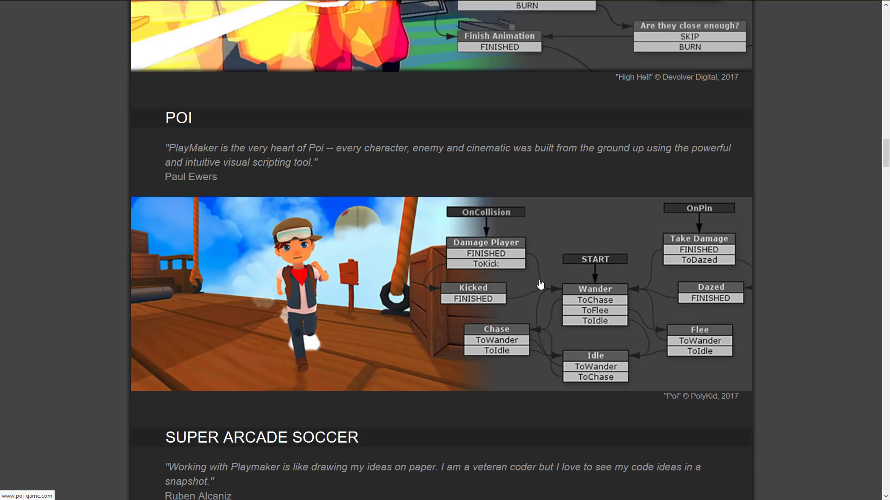
scroll(540, 285, up, 20)
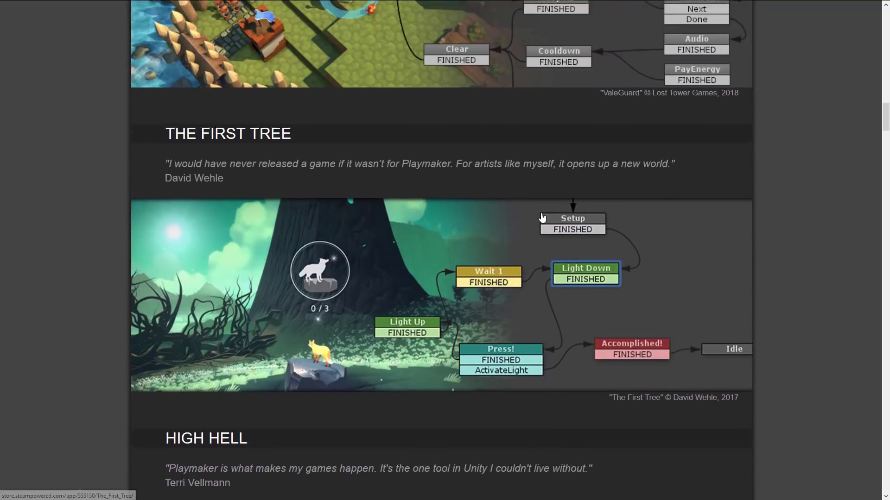
scroll(542, 218, up, 10)
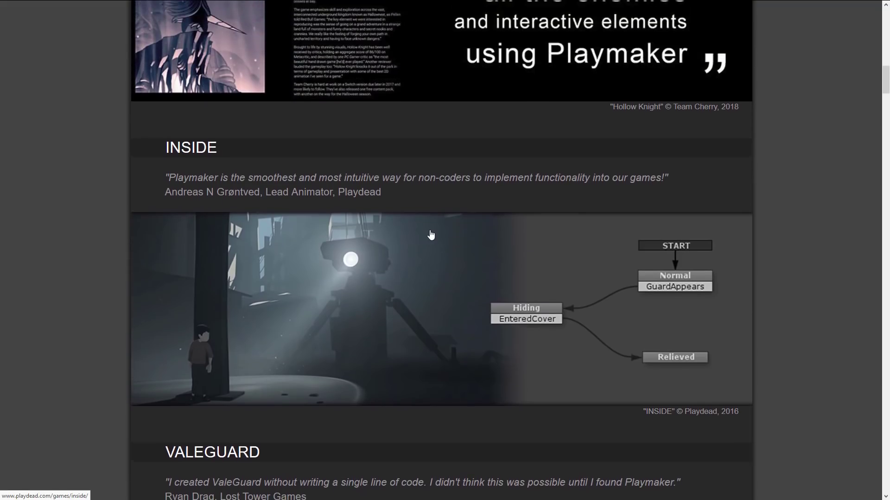
scroll(536, 238, up, 3)
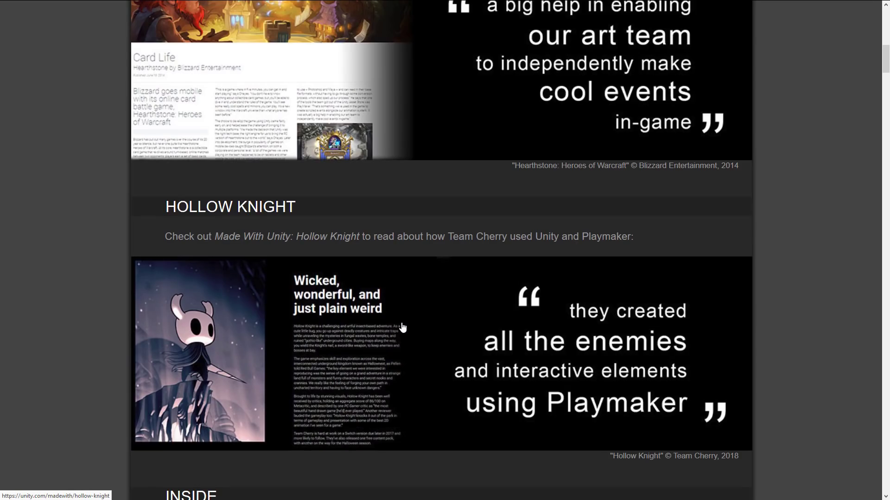
scroll(403, 329, up, 12)
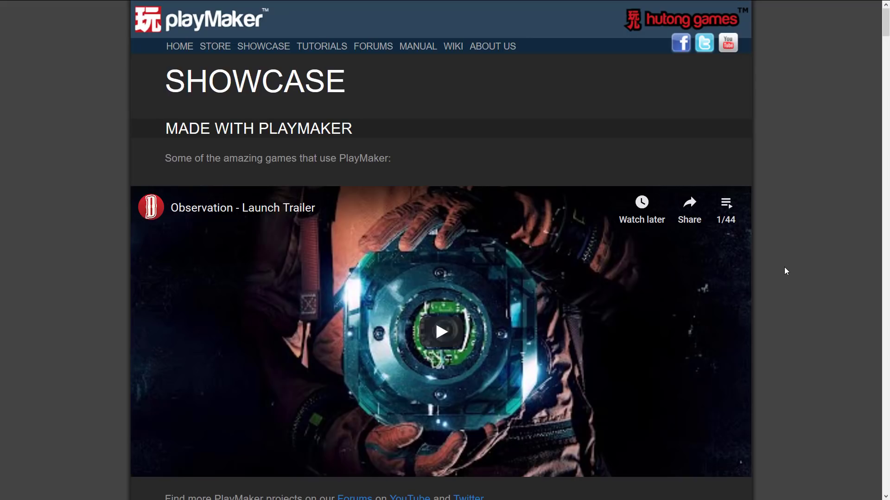
key(ctrl+Tab)
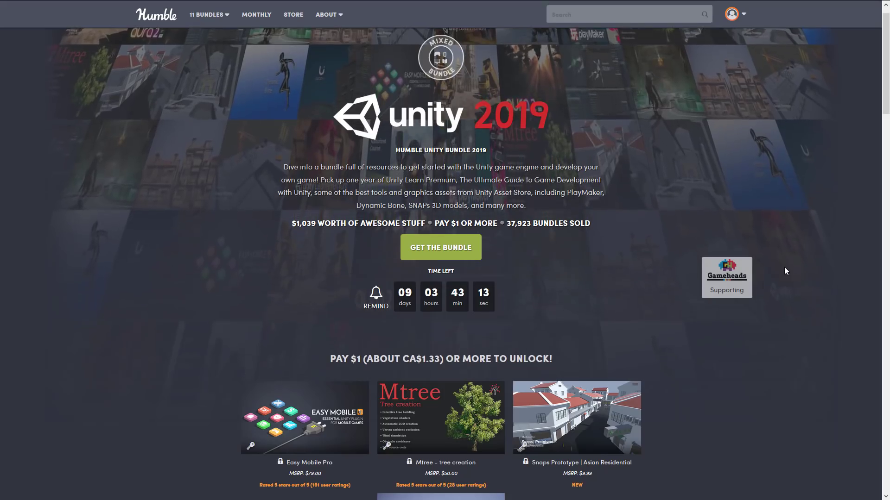